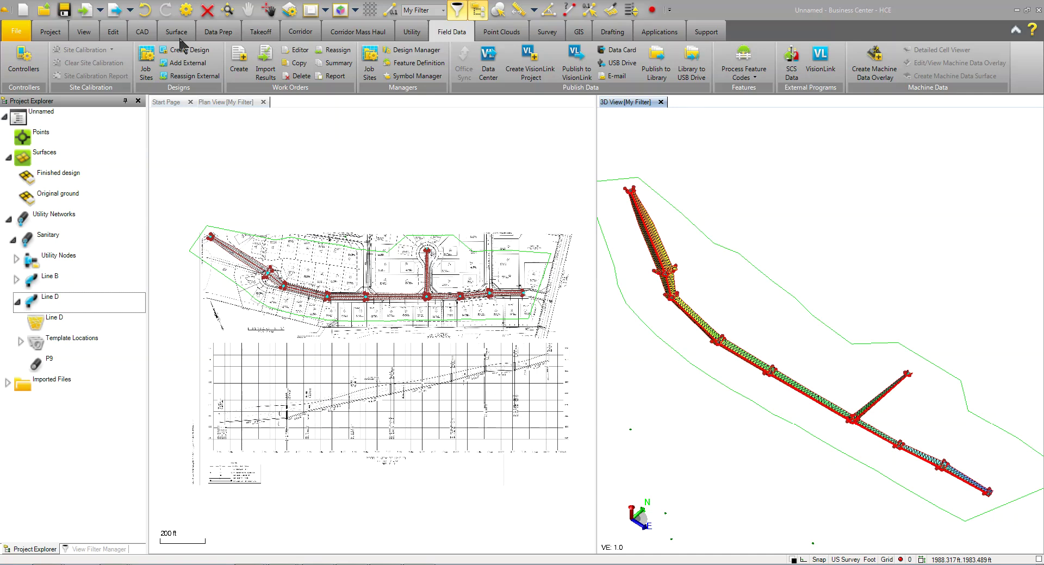
- Create a new job site named Utility Demo and assign it to the SCS900-123456 site controller running version 3.72
left_click(151, 64)
left_click(924, 184)
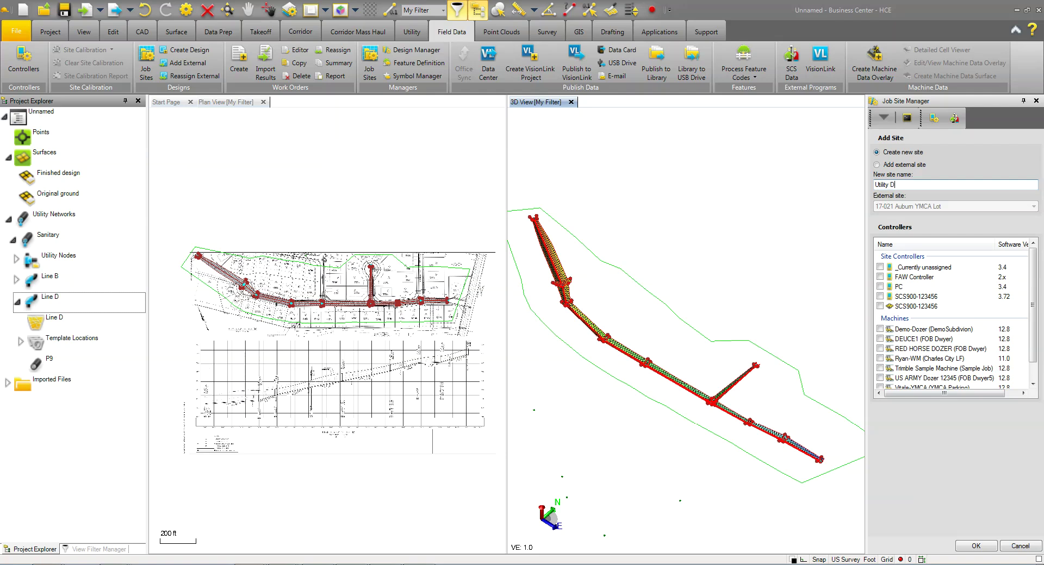
left_click(879, 297)
left_click(975, 546)
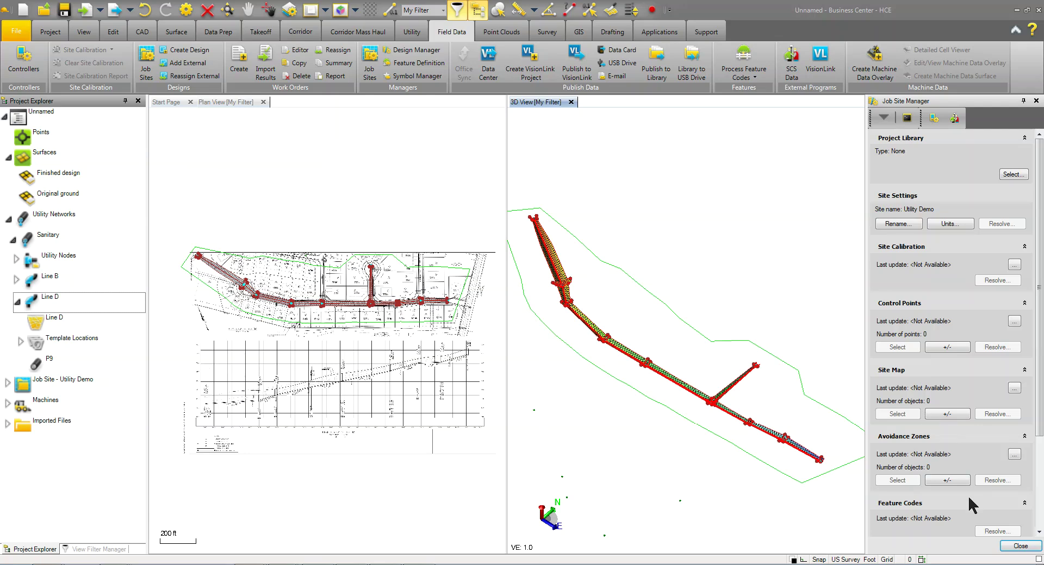
left_click(1019, 546)
- Create a job site design named Line B and assign it to the SCS900-123456 controller
left_click(185, 49)
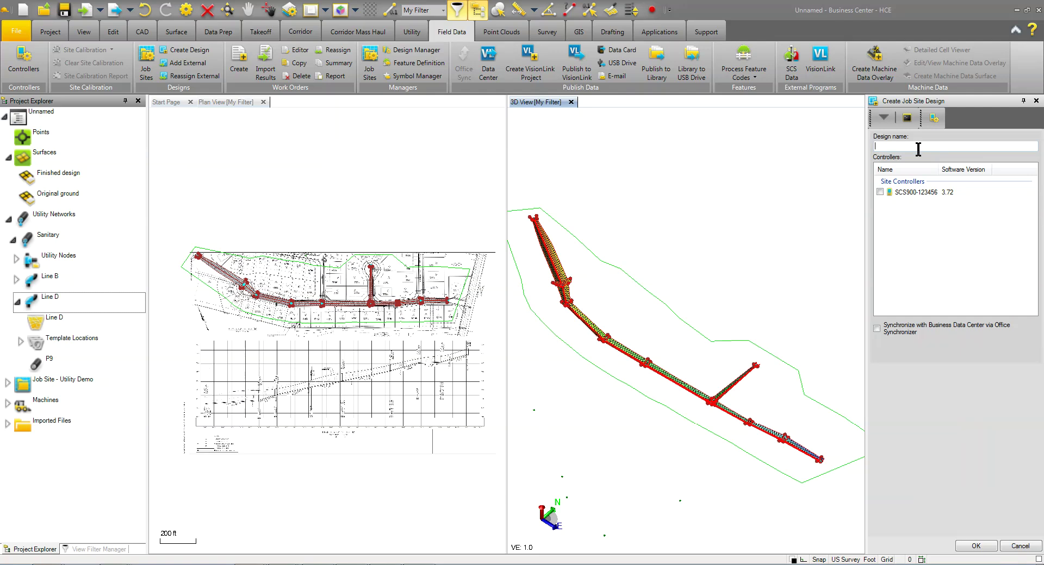
left_click(879, 191)
left_click(978, 546)
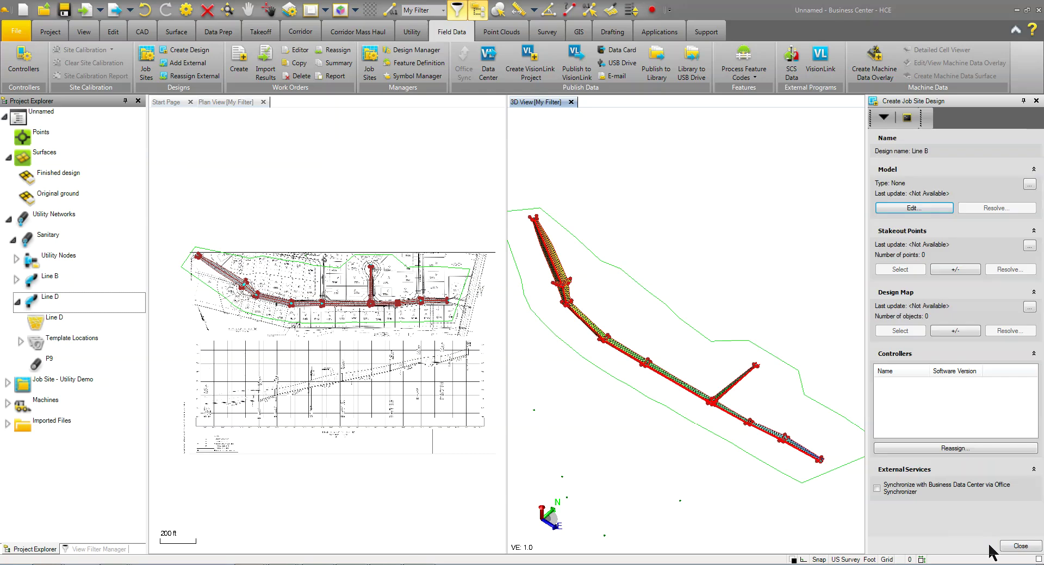
- Set the Line B design's model type to Surface, using the Line B surface without a clipping boundary
left_click(925, 208)
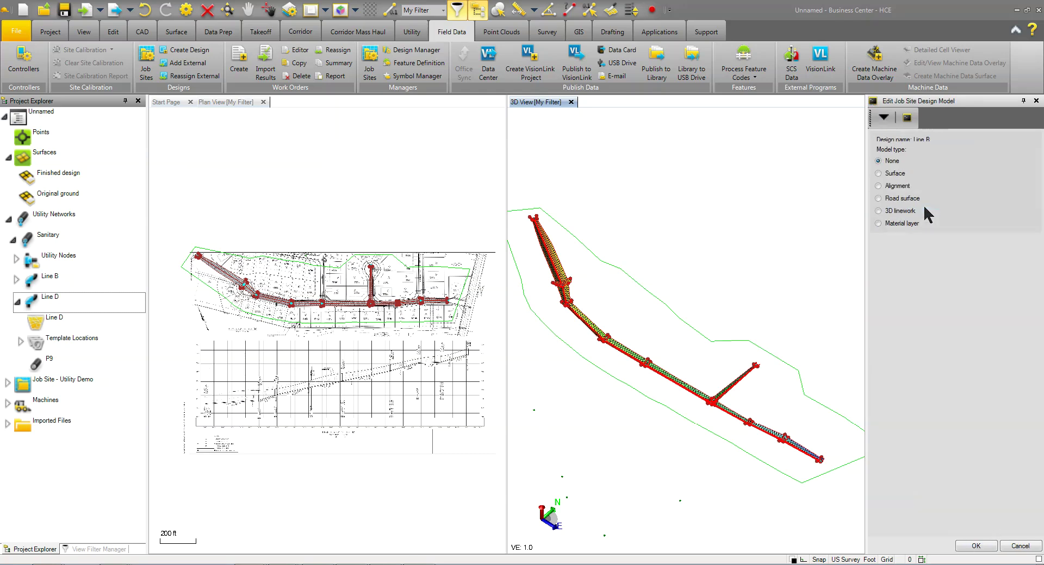
left_click(883, 175)
left_click(904, 245)
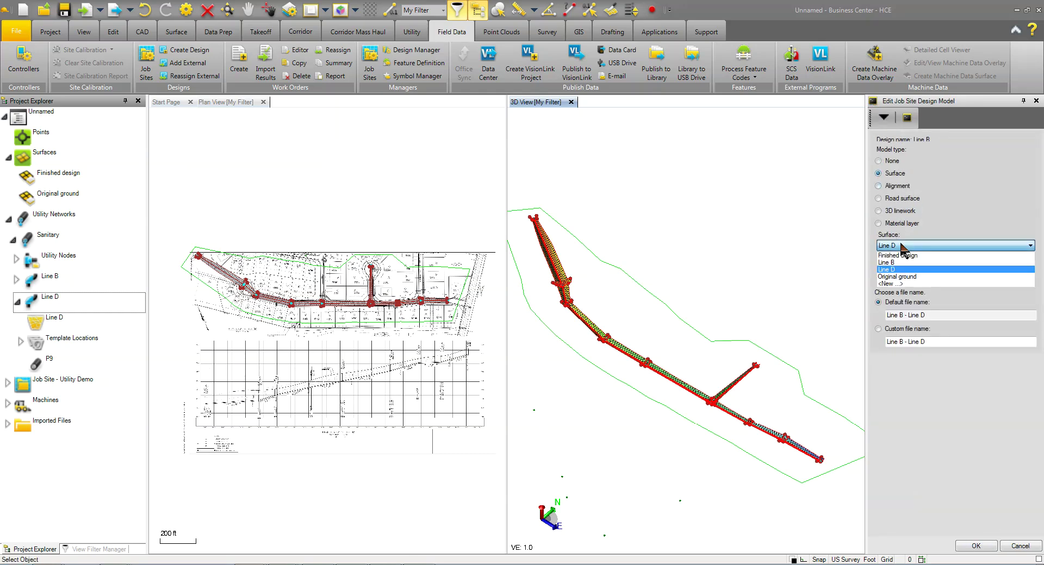
left_click(906, 265)
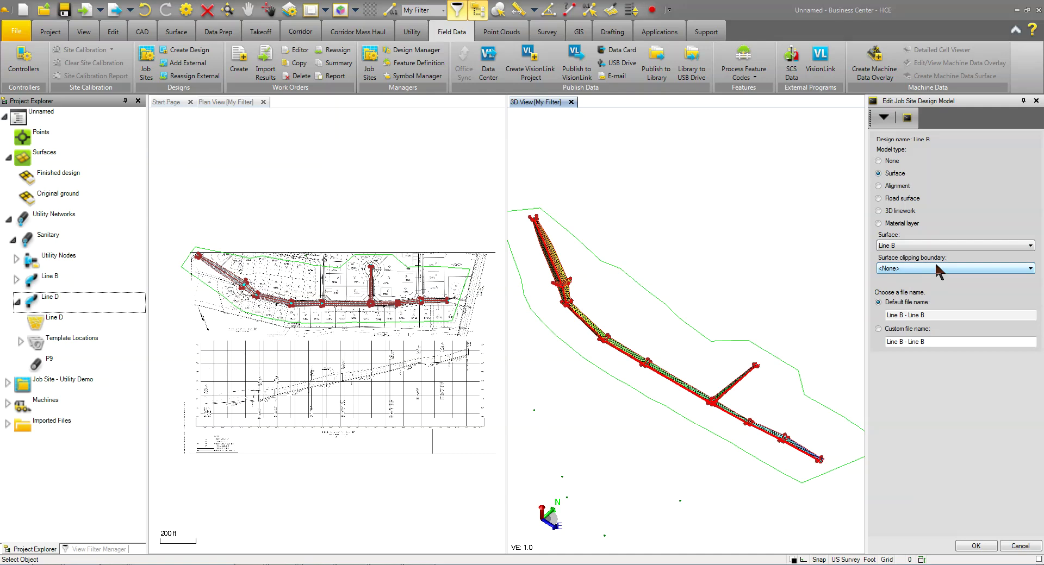
left_click(976, 546)
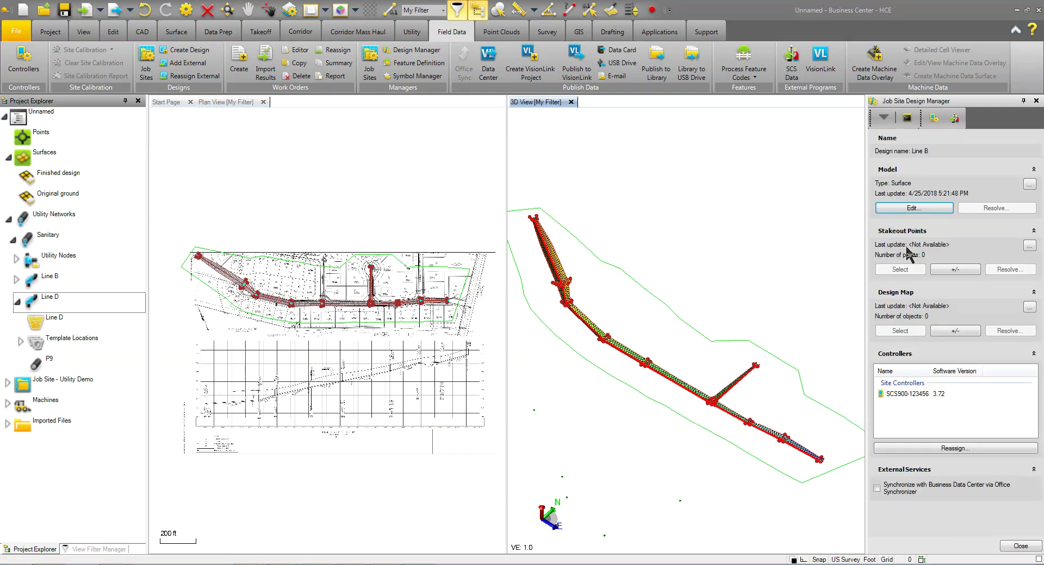
- Select the whole sewer network in plan as design map objects for Line B, and deselect the trench surface at a manhole
left_click(951, 330)
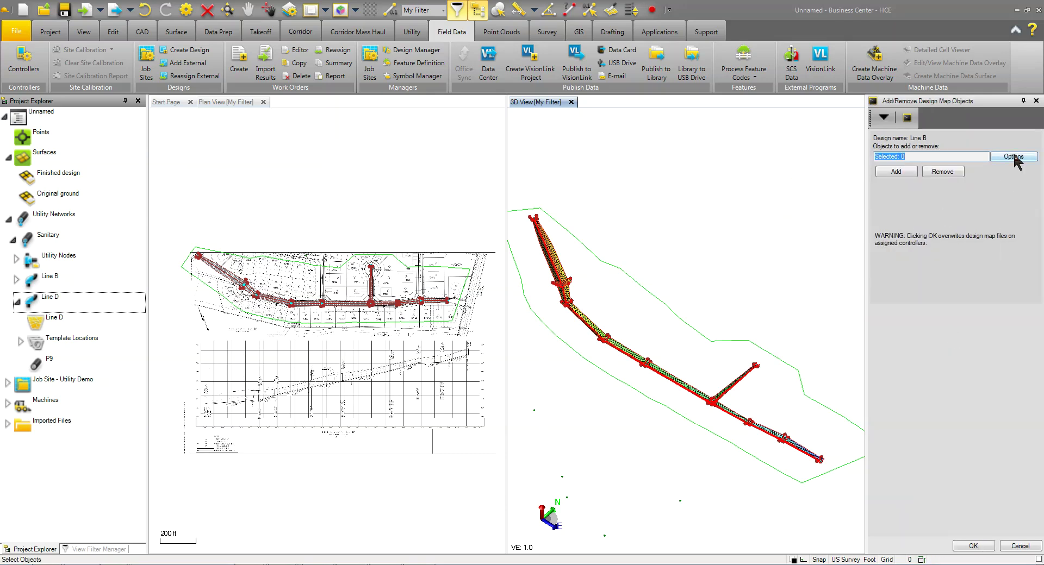
left_click_drag(193, 233, 459, 347)
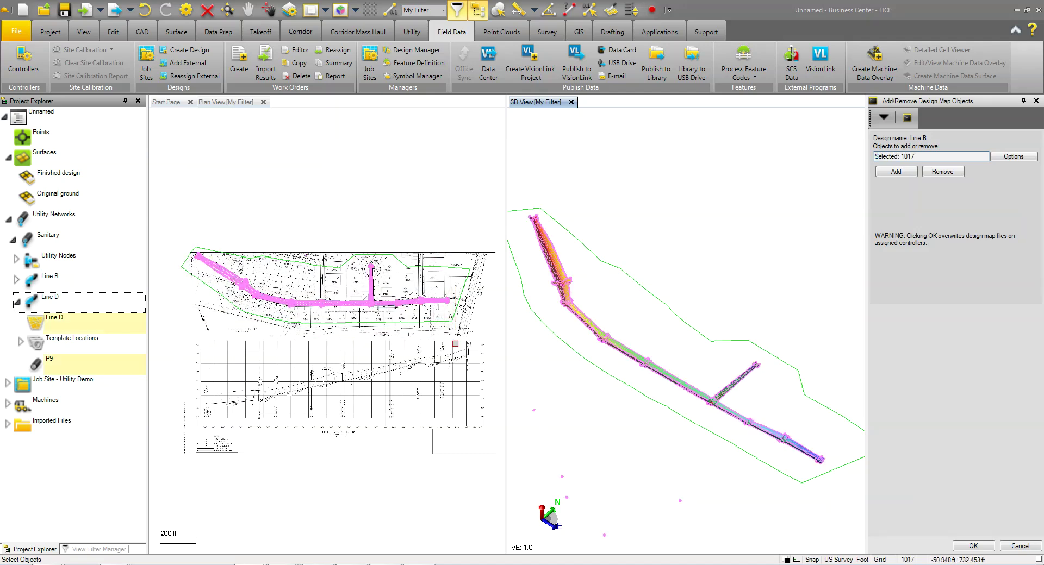
scroll(601, 328, "up", 5)
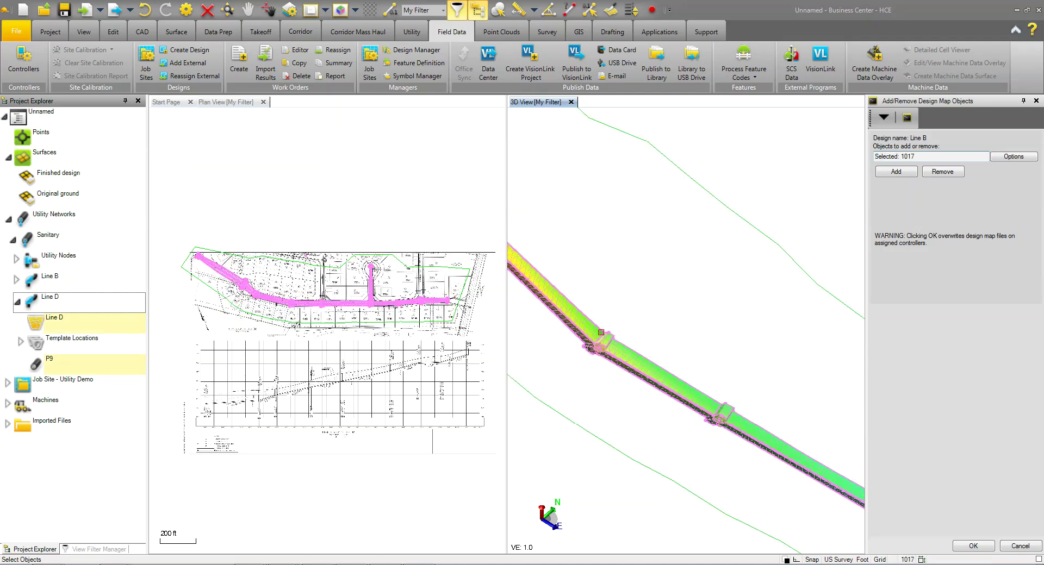
scroll(601, 316, "up", 3)
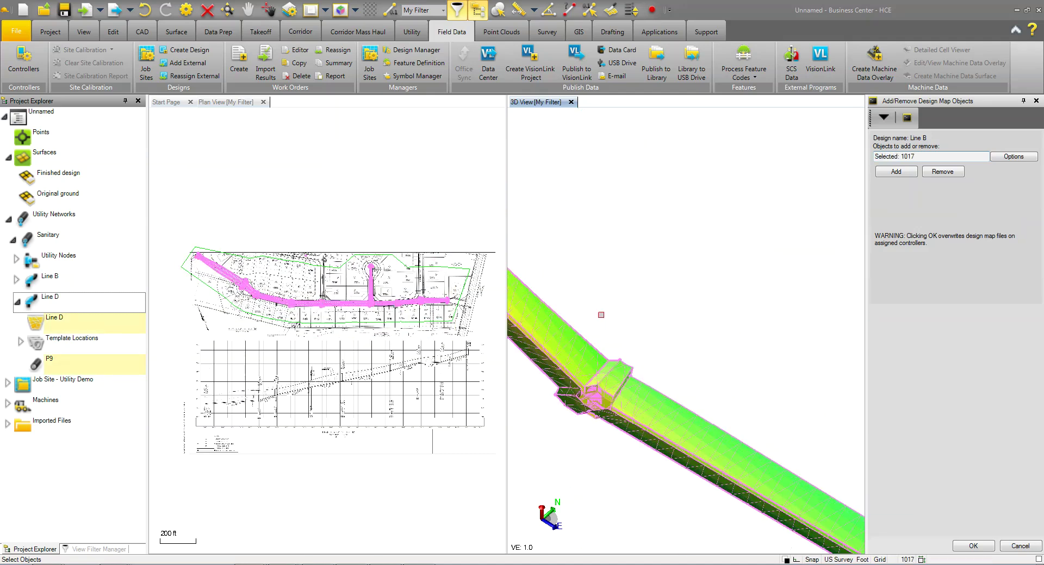
left_click(583, 347, "ctrl")
scroll(610, 398, "up", 3)
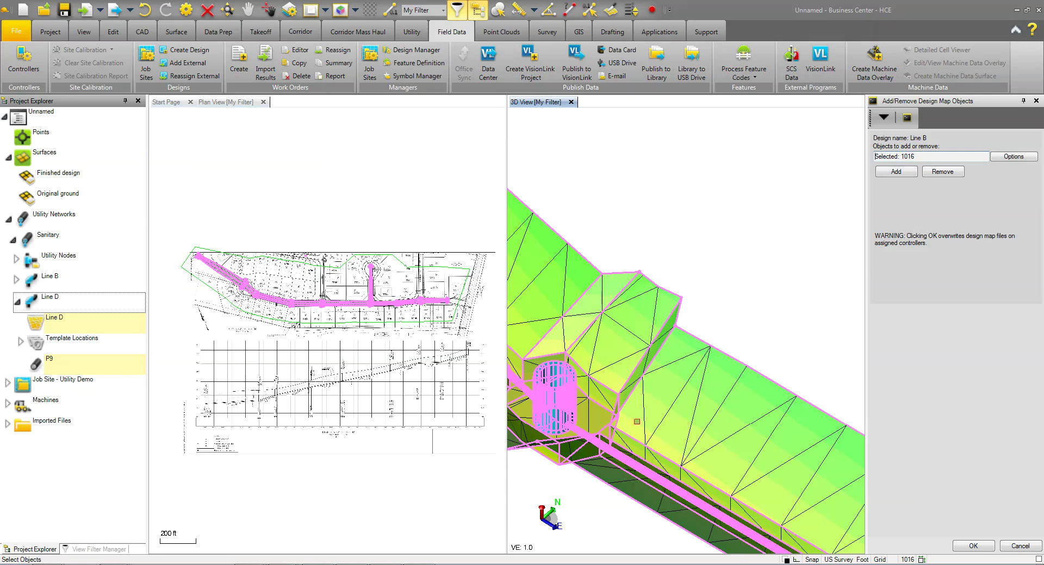
- Check the selected manhole and pipe objects in 3D, and save the selection as the Line B design map
scroll(636, 421, "down", 2)
scroll(603, 409, "up", 5)
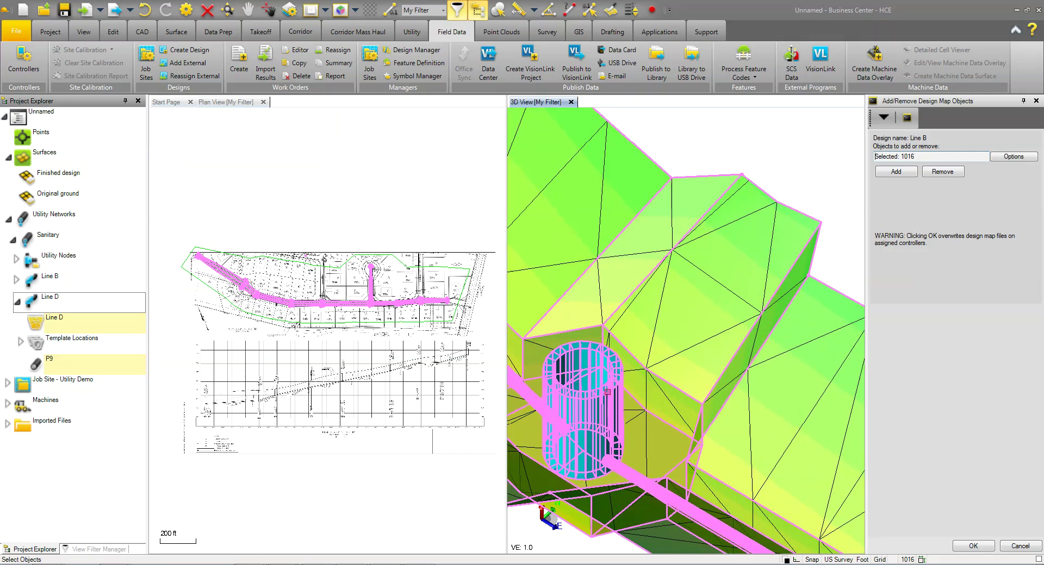
scroll(634, 462, "down", 5)
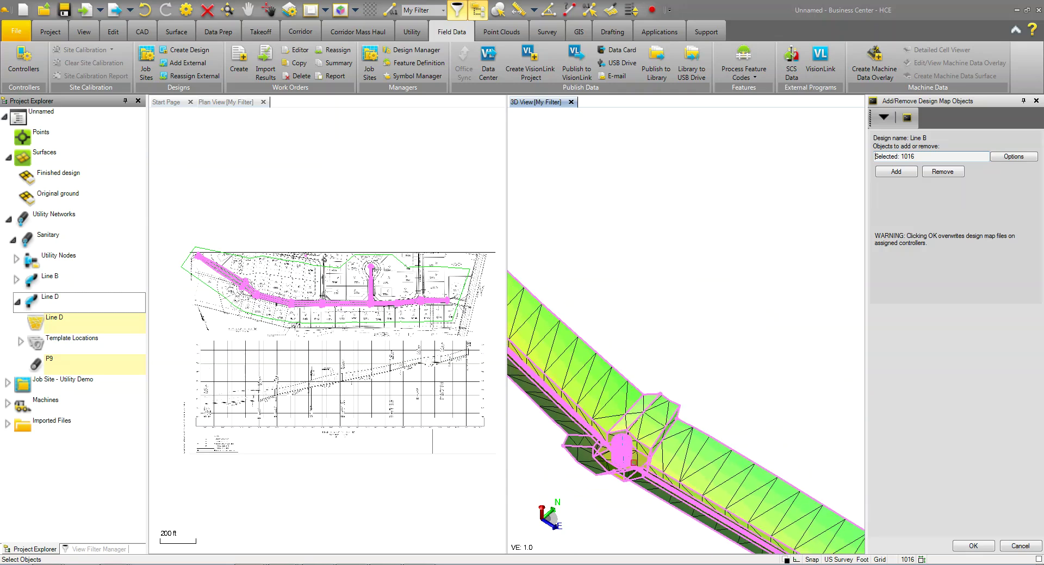
scroll(650, 438, "down", 3)
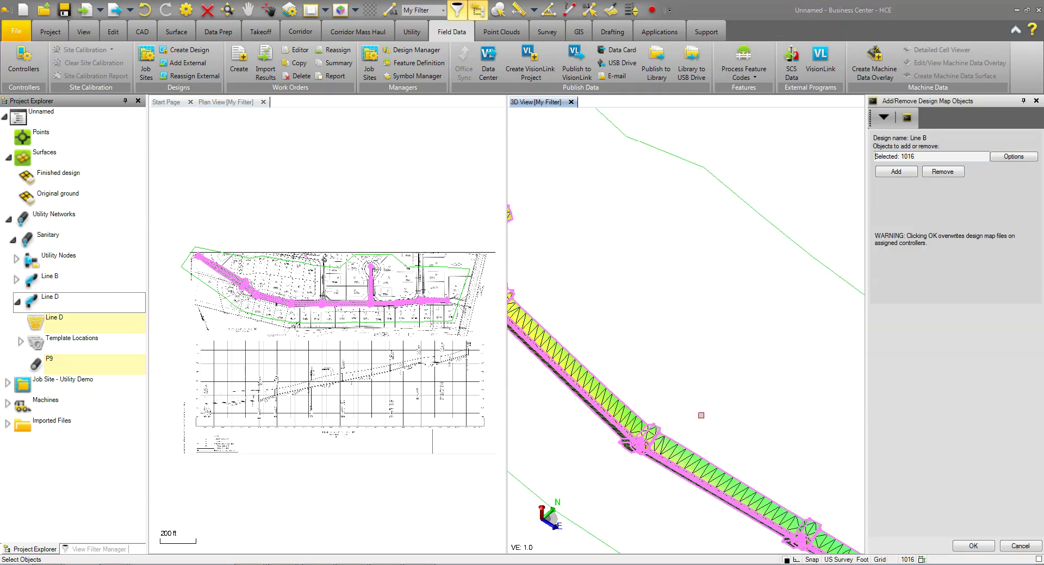
scroll(614, 434, "up", 5)
right_click_drag(687, 446, 634, 440)
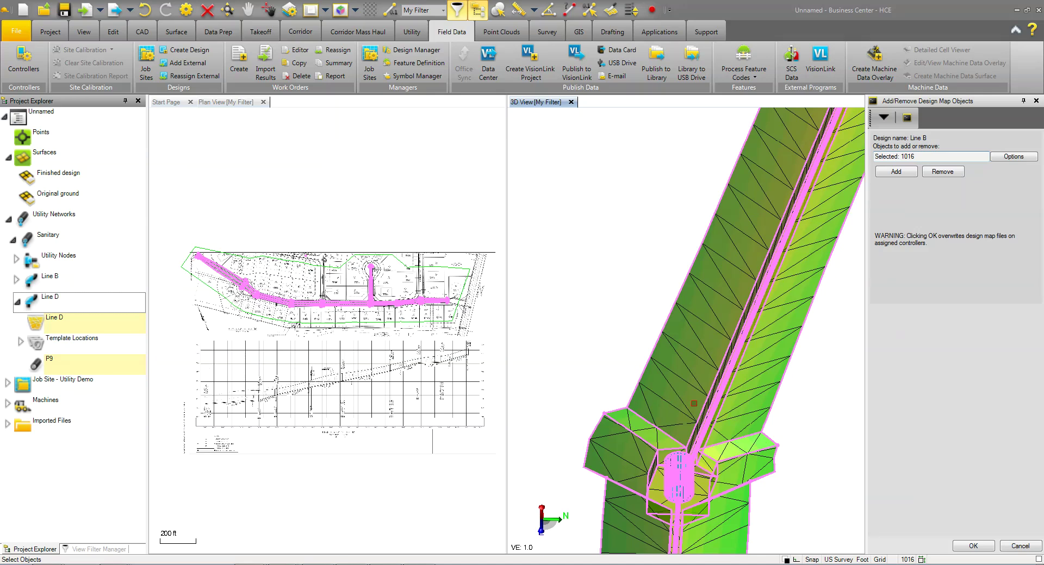
left_click(973, 545)
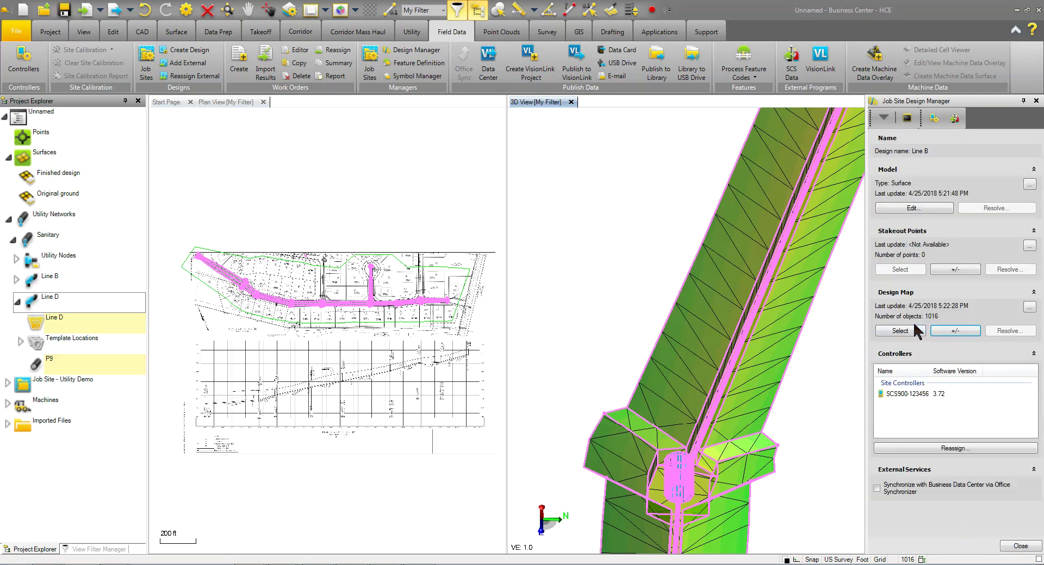
left_click(1017, 548)
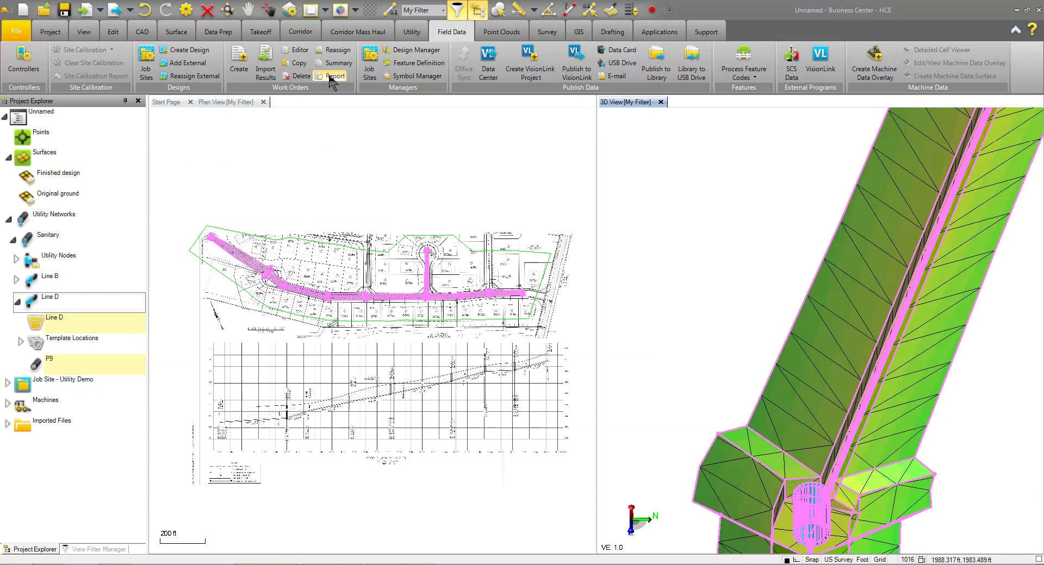
- Create a work order named Stakeout Line B for the SCS900-123456 controller
left_click(239, 62)
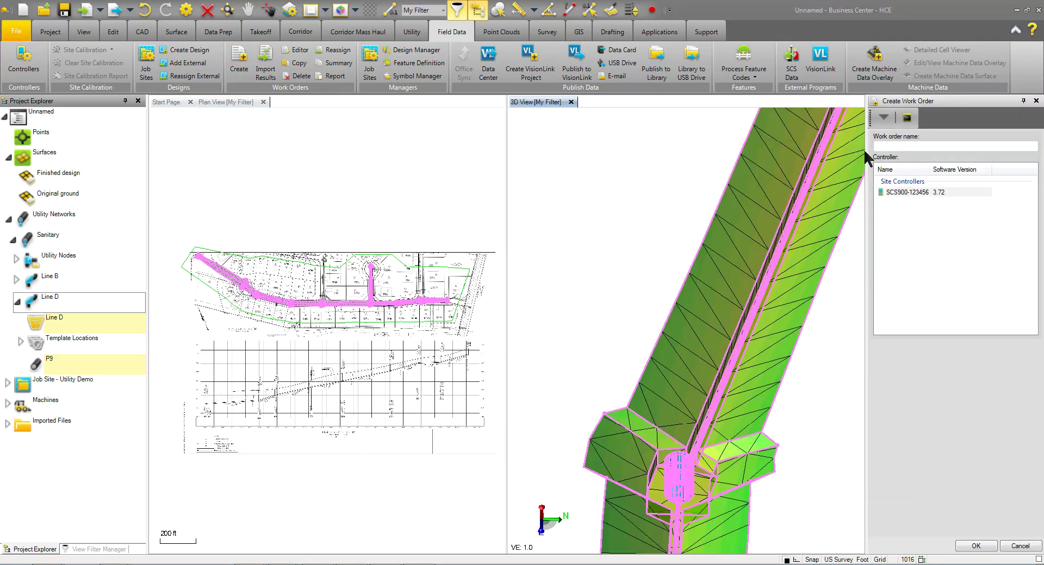
type("Stakeout Line B")
left_click(984, 545)
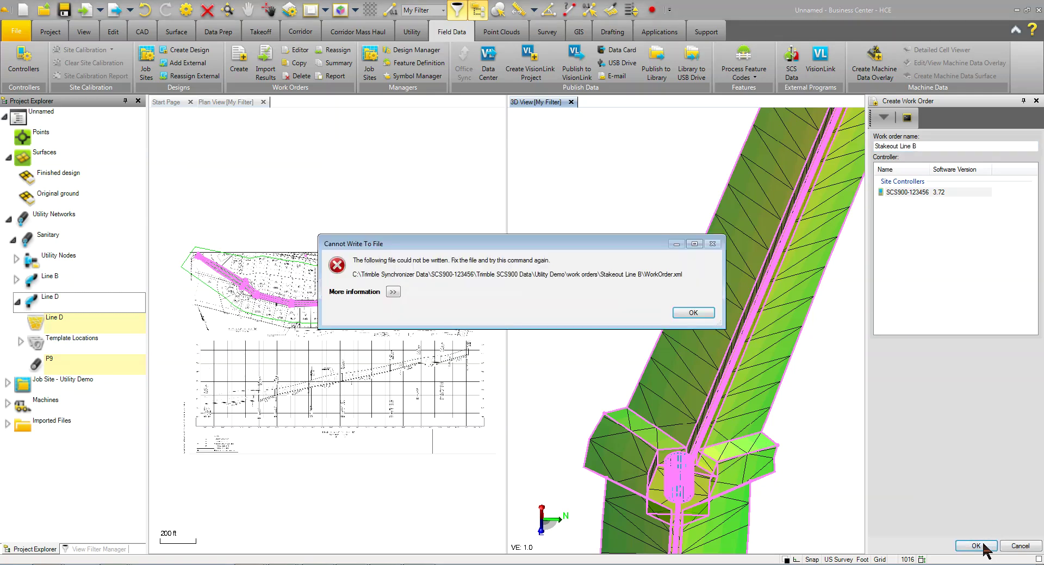
left_click(693, 313)
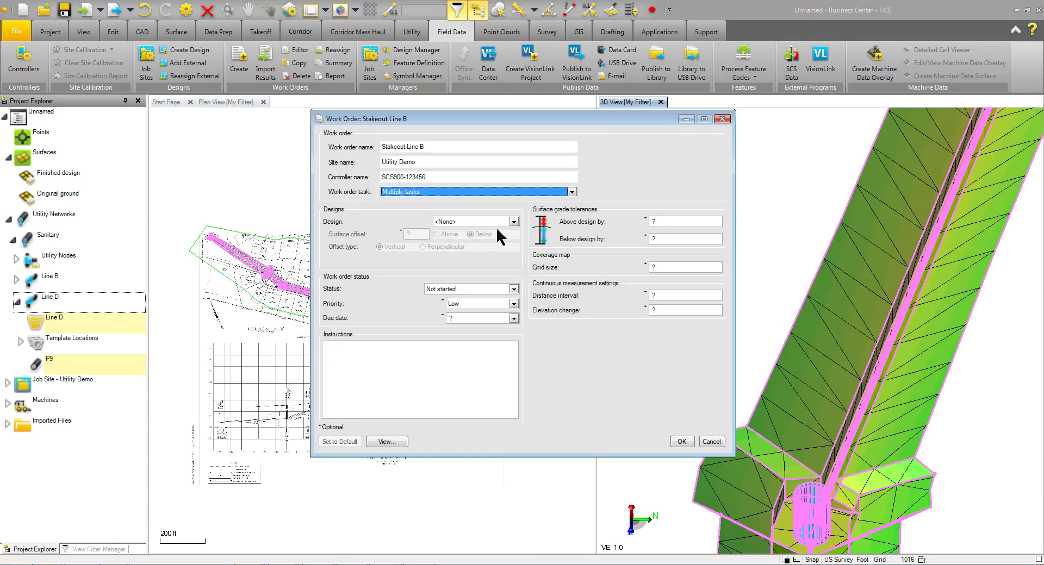
- Assign the Line B design to the Stakeout Line B work order and save it for viewing on the map
left_click(511, 221)
left_click(475, 239)
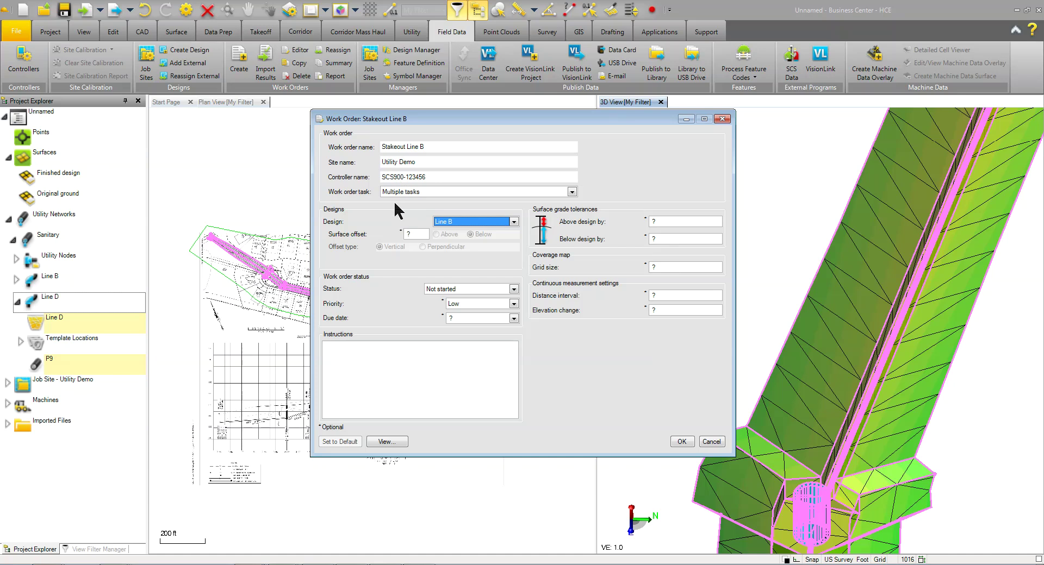
left_click(347, 442)
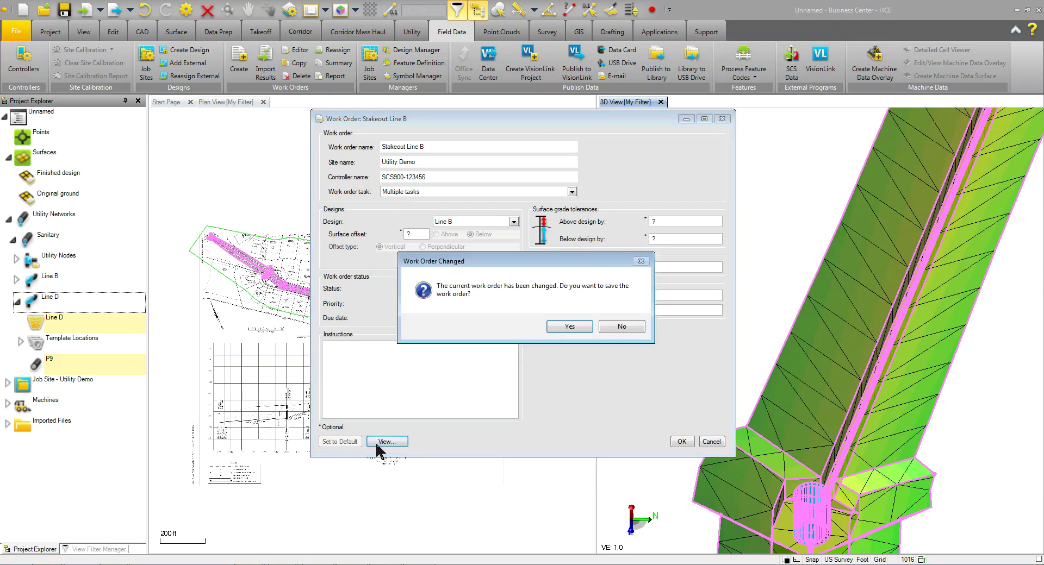
left_click(573, 325)
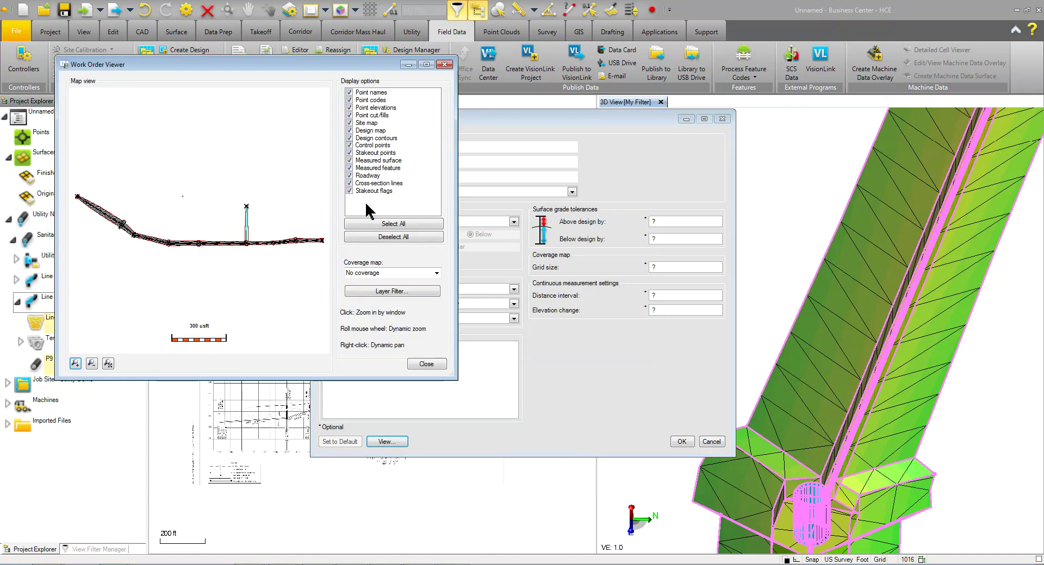
- Examine the manhole junction and branch line in the work order map, and close the viewer and work order
scroll(238, 246, "up", 3)
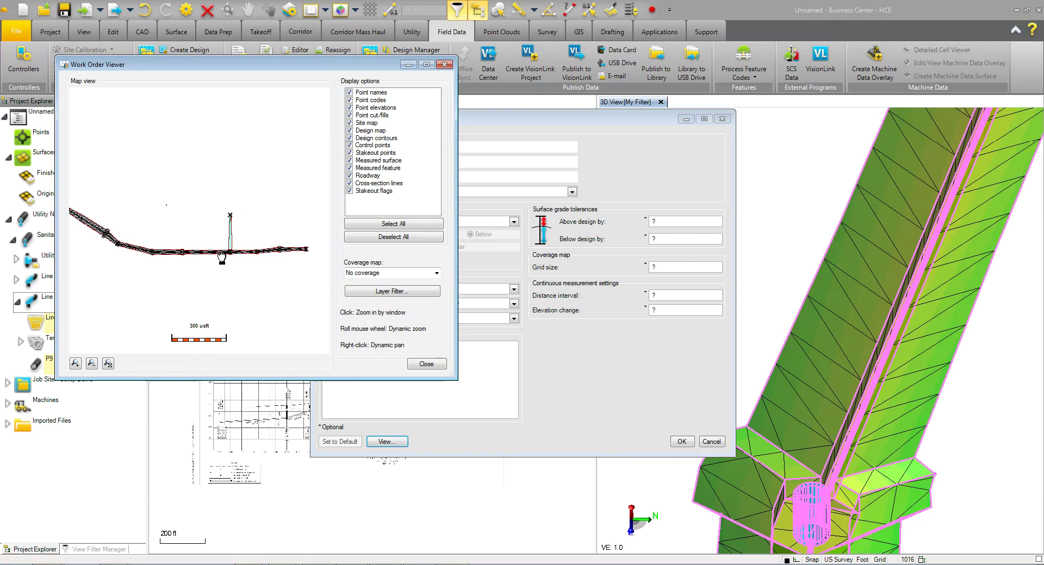
scroll(235, 250, "up", 8)
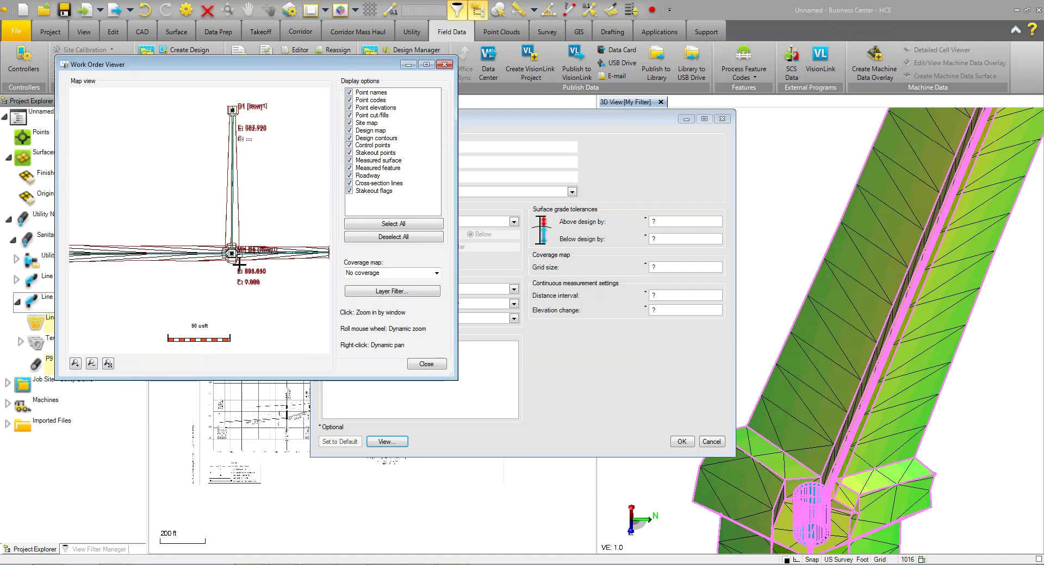
scroll(234, 266, "up", 5)
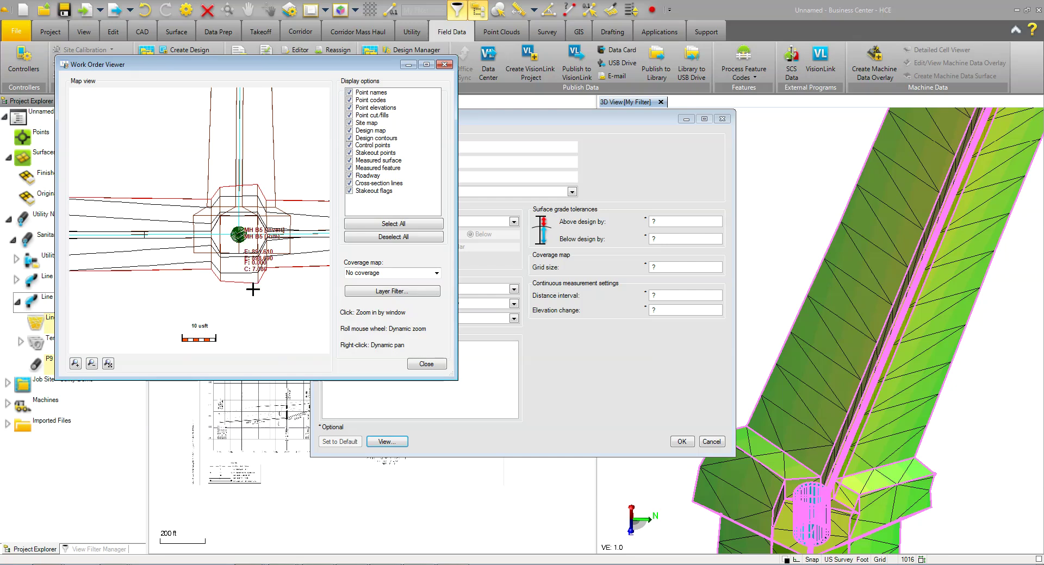
scroll(253, 290, "down", 3)
scroll(253, 290, "down", 4)
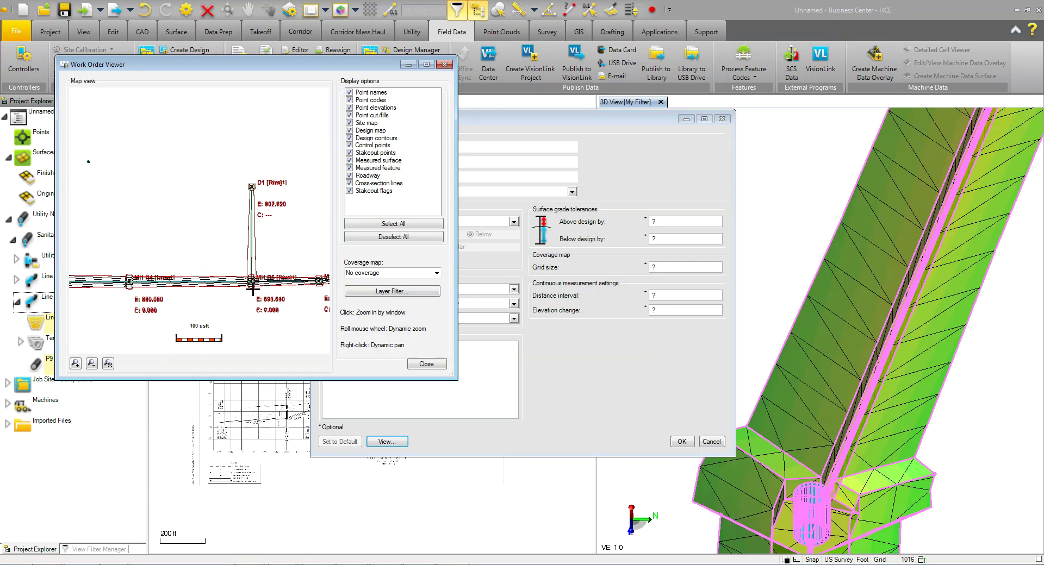
left_click(426, 364)
left_click(689, 443)
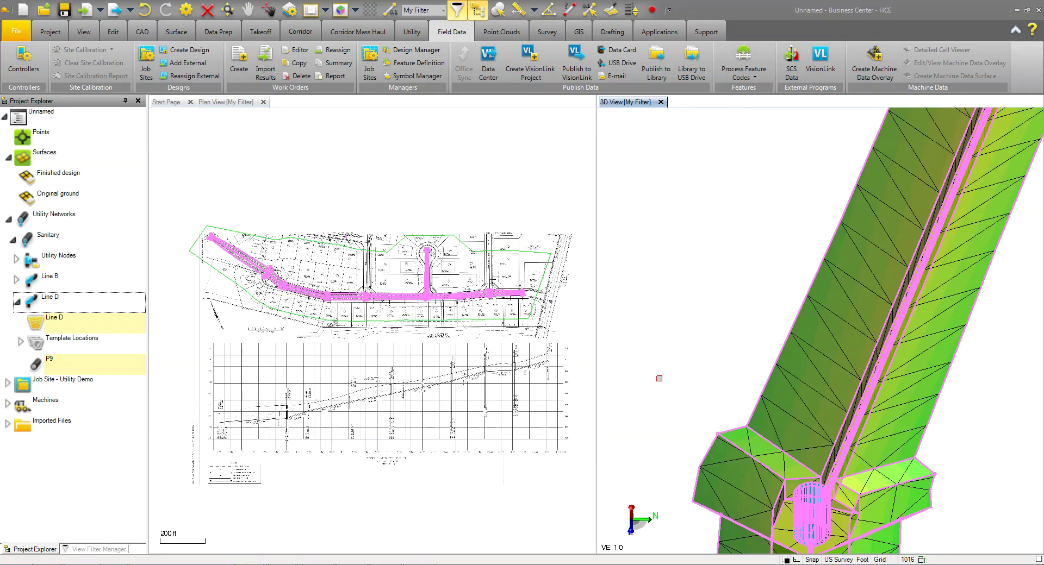
- Create a job site design named Line D and assign it to the SCS900-123456 controller
left_click(184, 50)
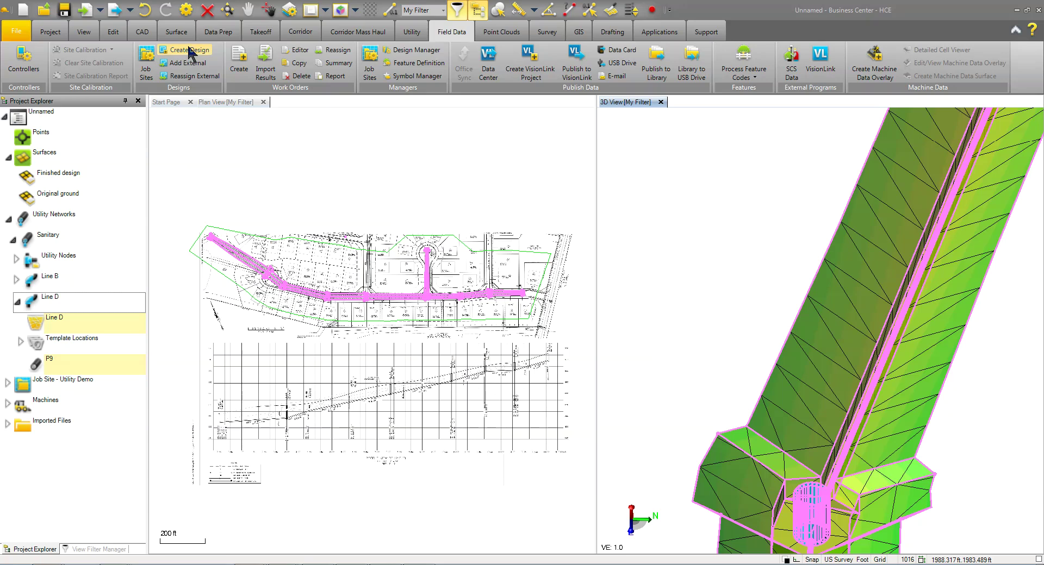
type("Line D")
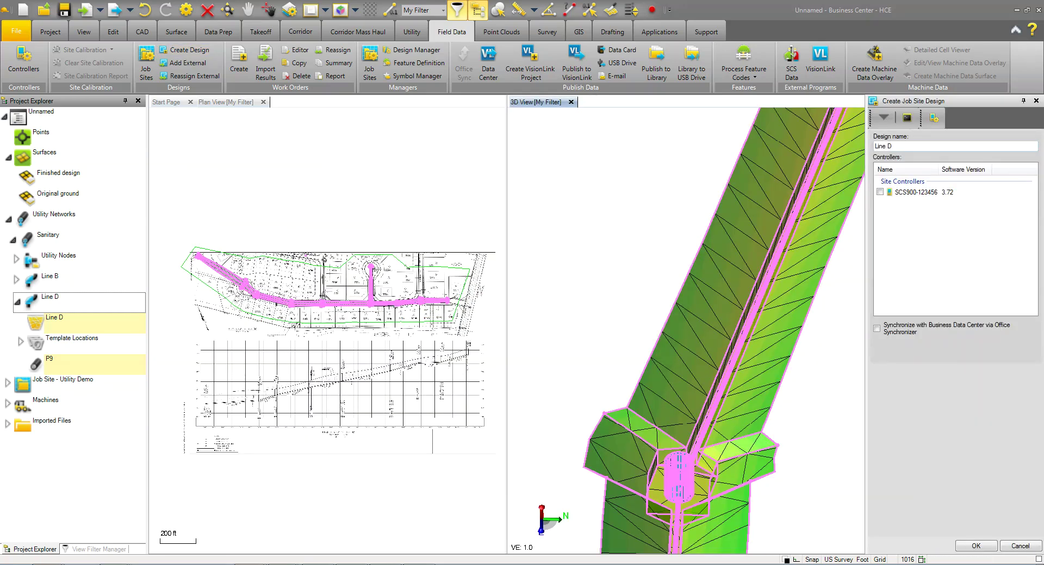
left_click(879, 192)
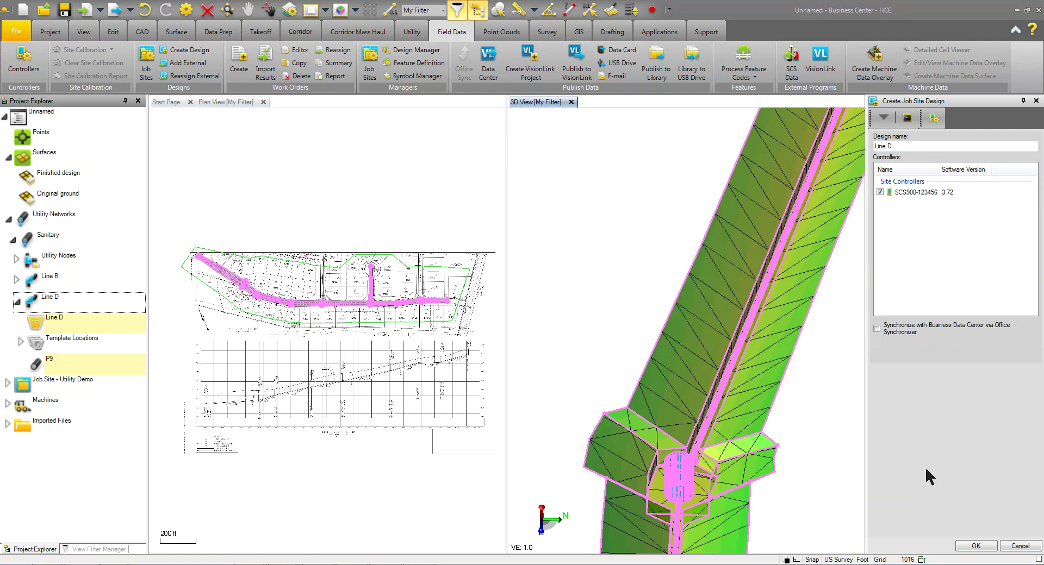
left_click(976, 546)
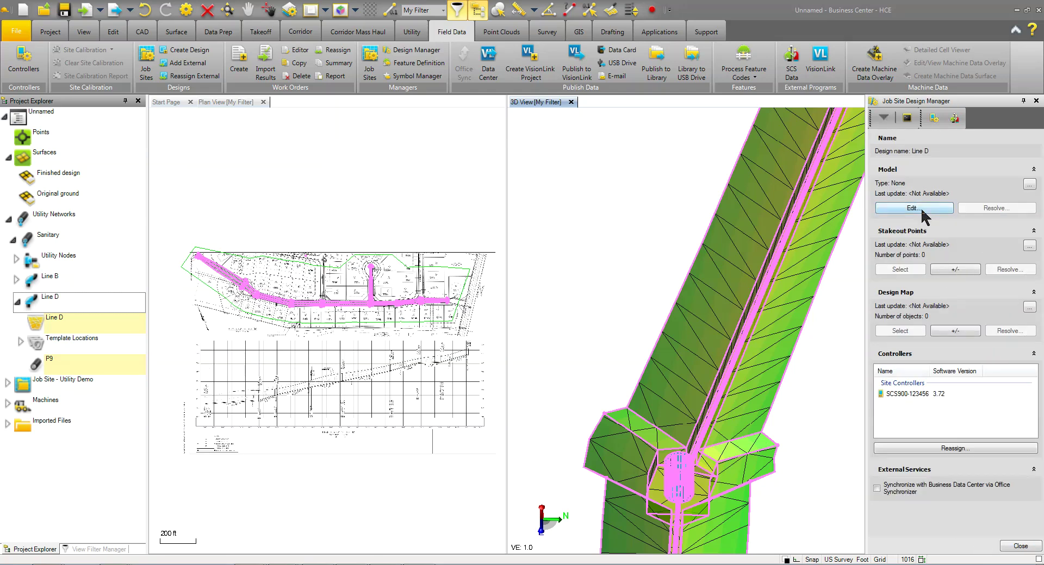
- Set the Line D design's model to a surface using Line D, with no clipping boundary and the default file name
left_click(921, 210)
left_click(896, 174)
left_click(927, 245)
left_click(927, 243)
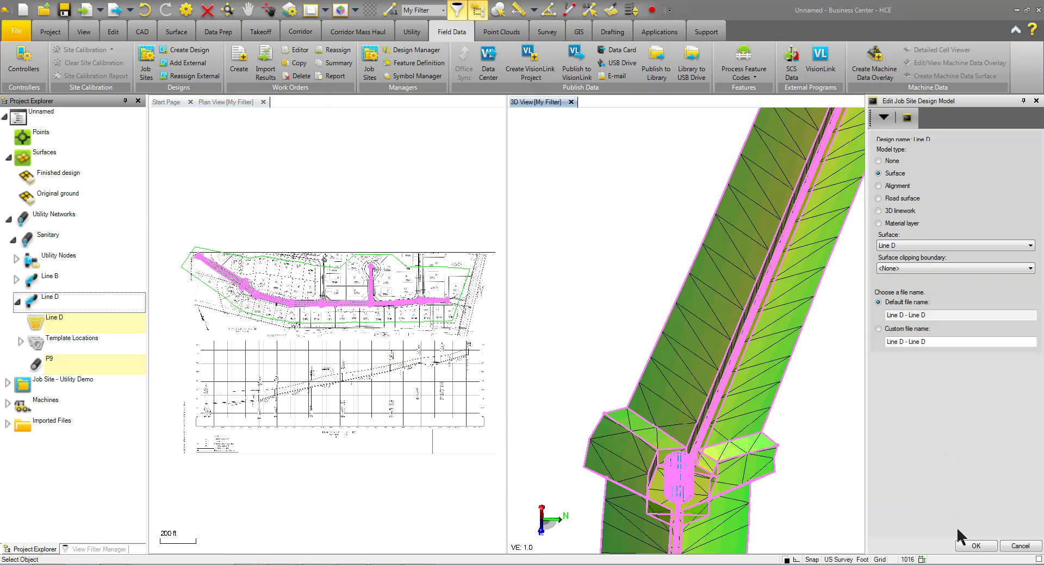
left_click(975, 545)
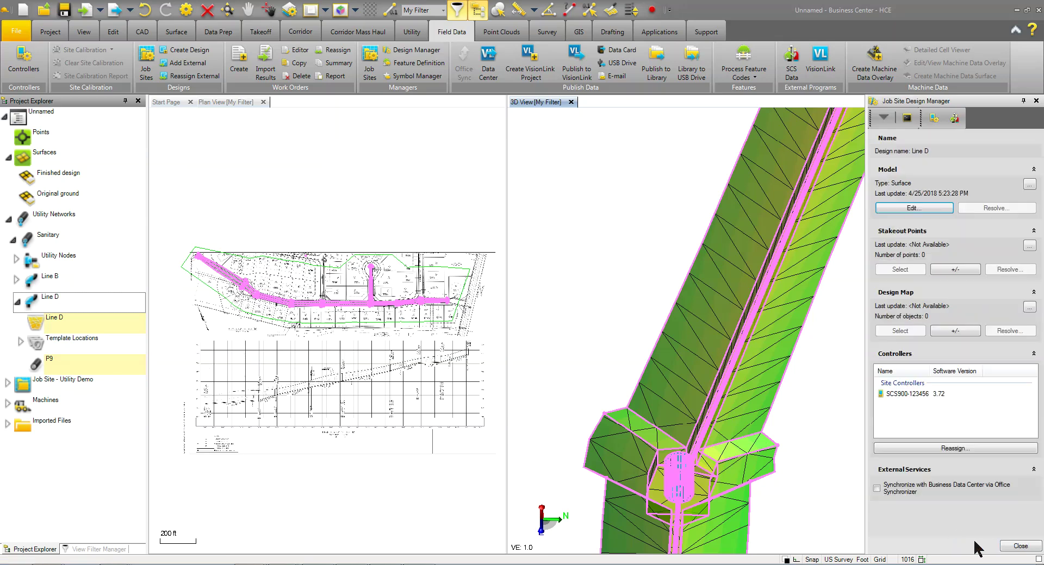
- Add only the Line D branch objects to its design map, leaving out the Line B objects and the Line D surface, and close the manager
left_click(955, 330)
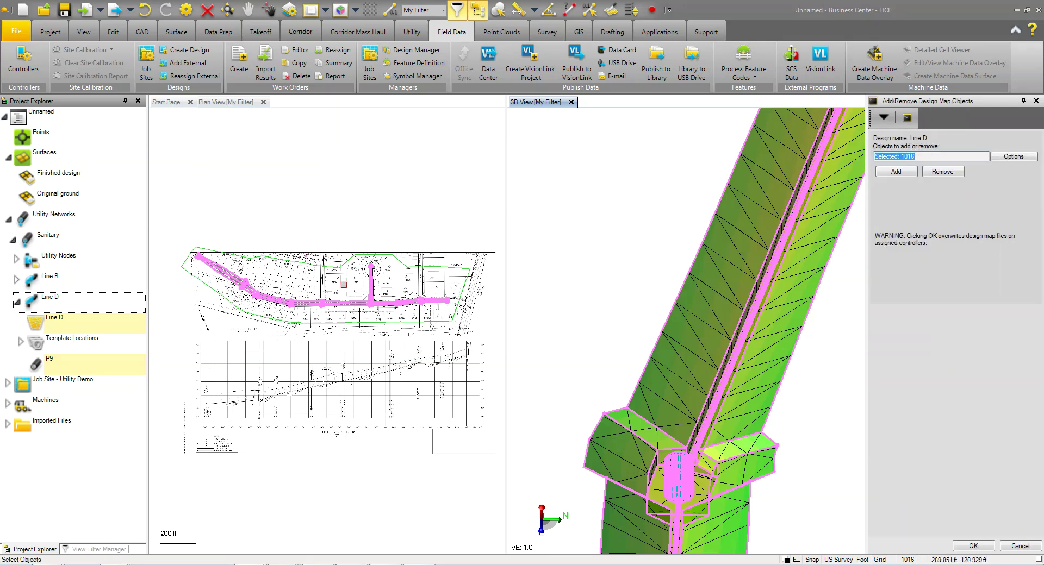
scroll(359, 277, "up", 2)
left_click_drag(370, 243, 427, 299)
scroll(382, 339, "up", 2)
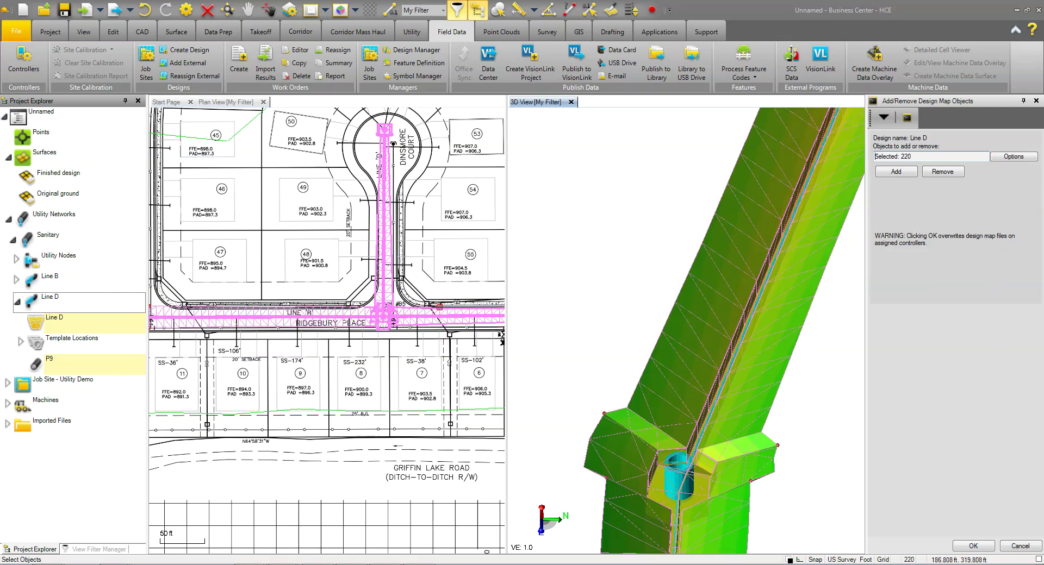
left_click(409, 317, "ctrl")
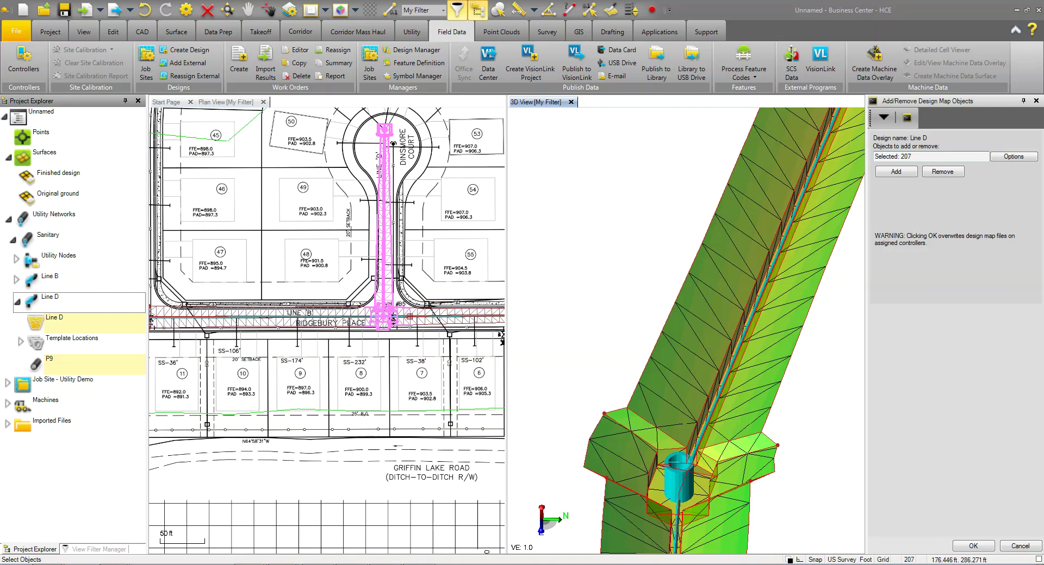
scroll(391, 289, "up", 3)
left_click(388, 285, "ctrl")
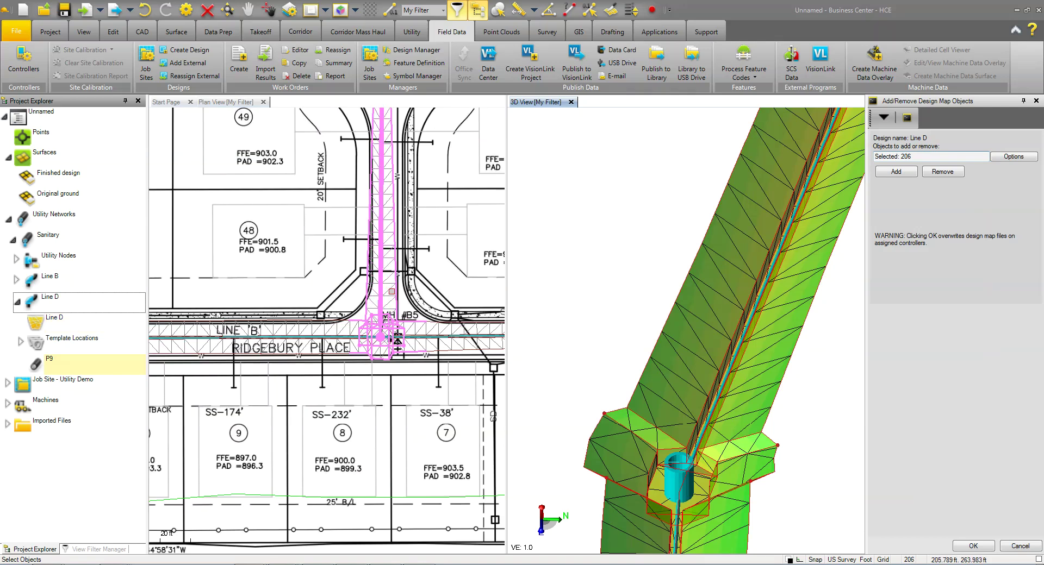
scroll(824, 325, "down", 5)
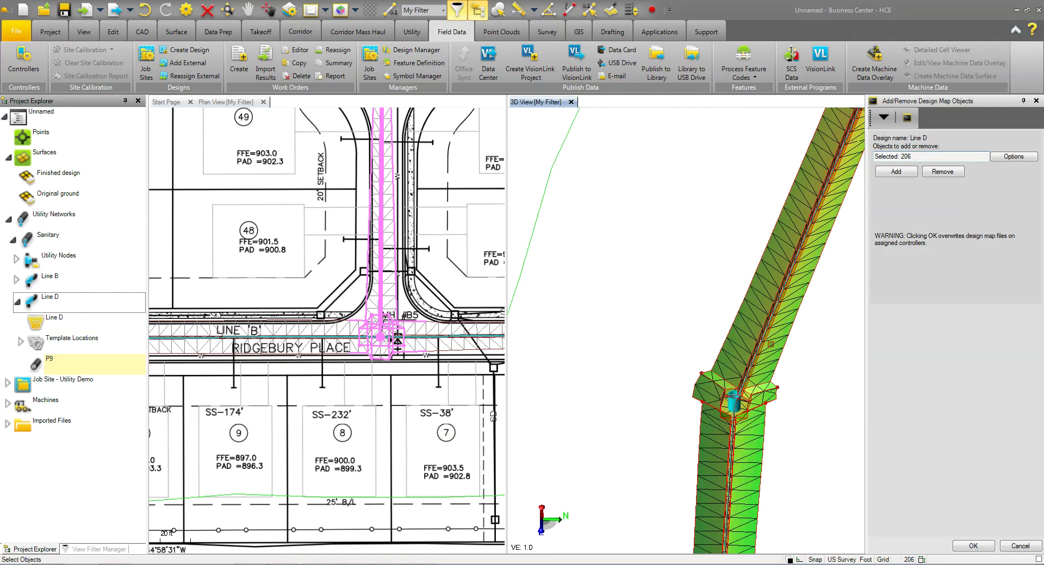
middle_click_drag(792, 266, 735, 113)
scroll(709, 412, "up", 4)
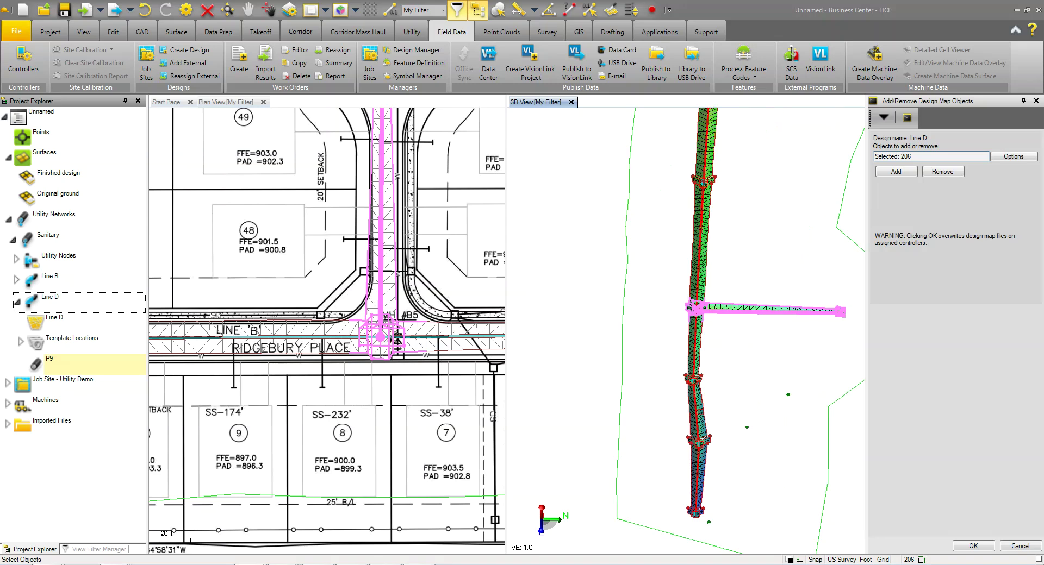
left_click(895, 172)
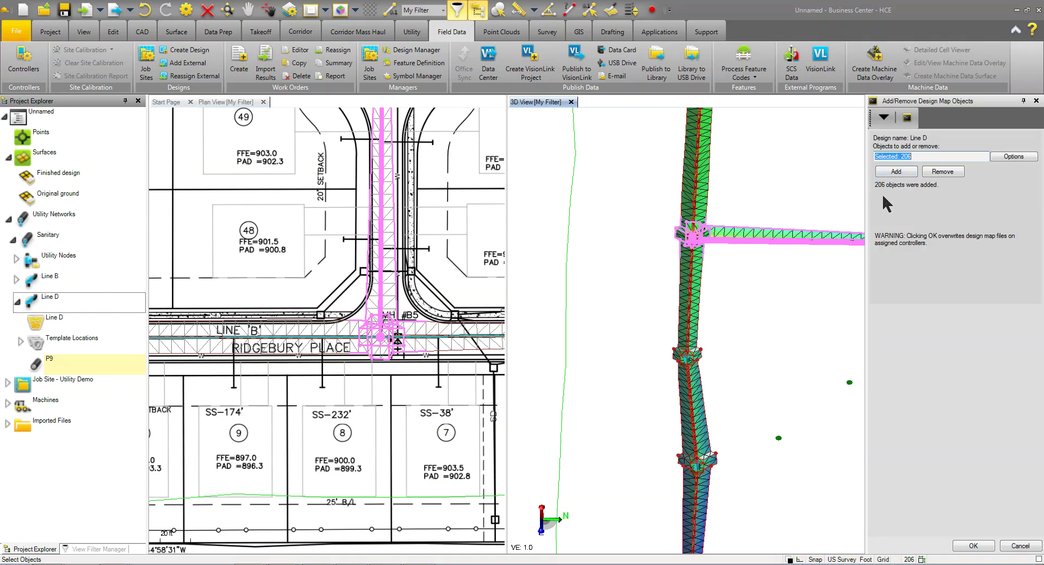
left_click(975, 546)
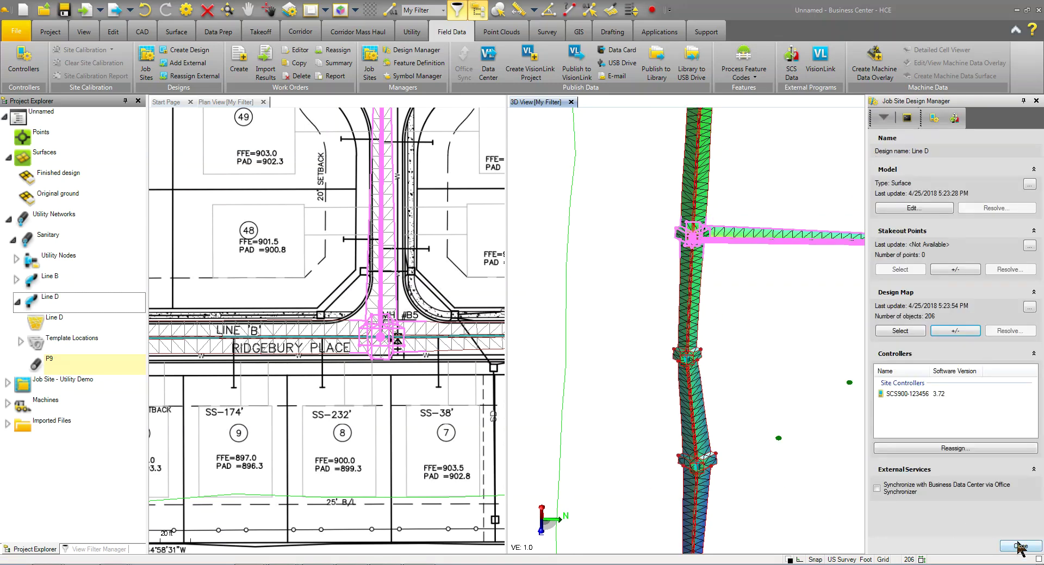
left_click(1017, 544)
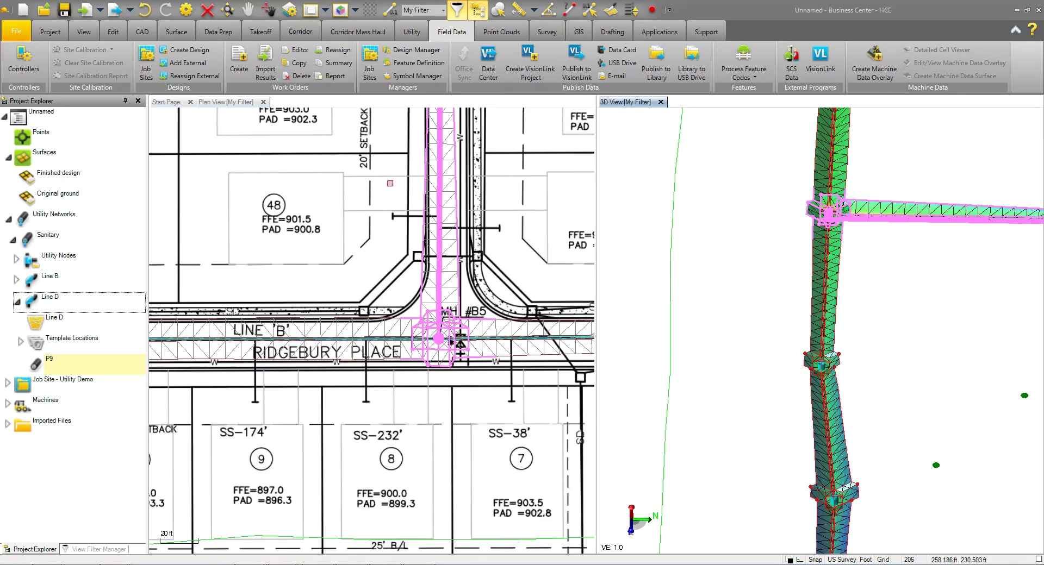
- Create a work order named Stake Line D for the SCS900-123456 controller
left_click(238, 63)
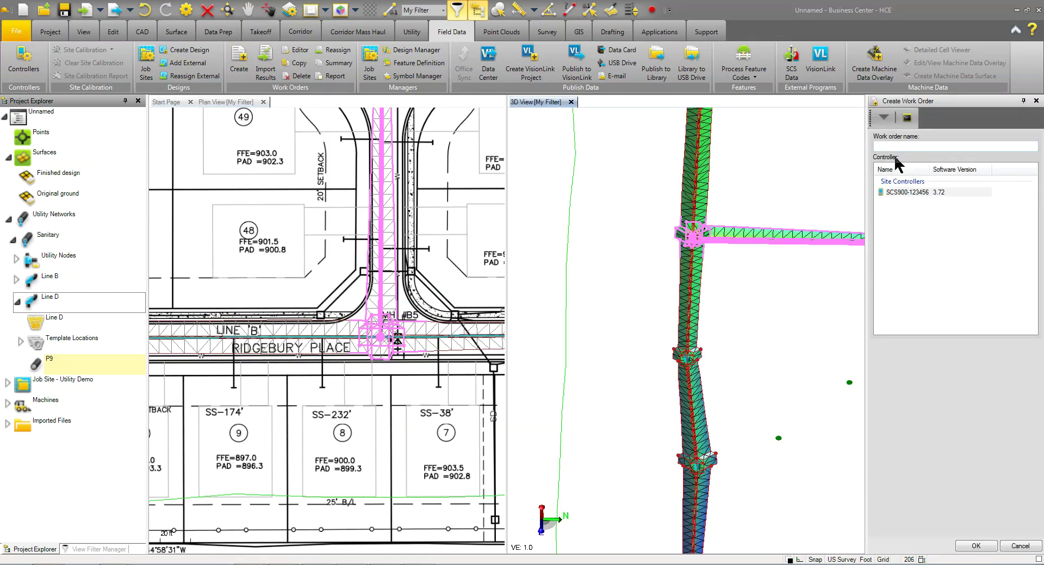
type("Stake Line D")
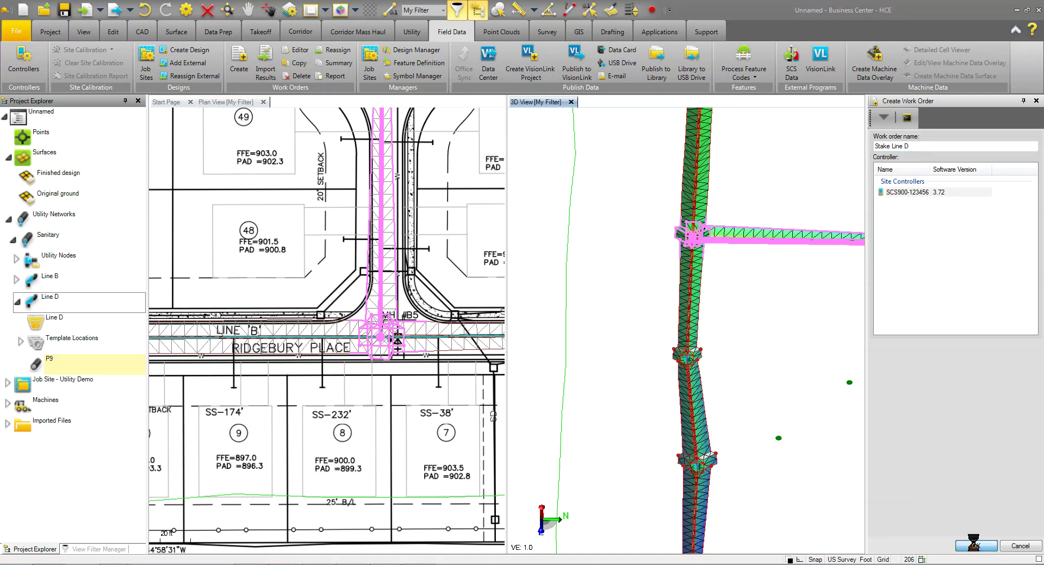
left_click(975, 545)
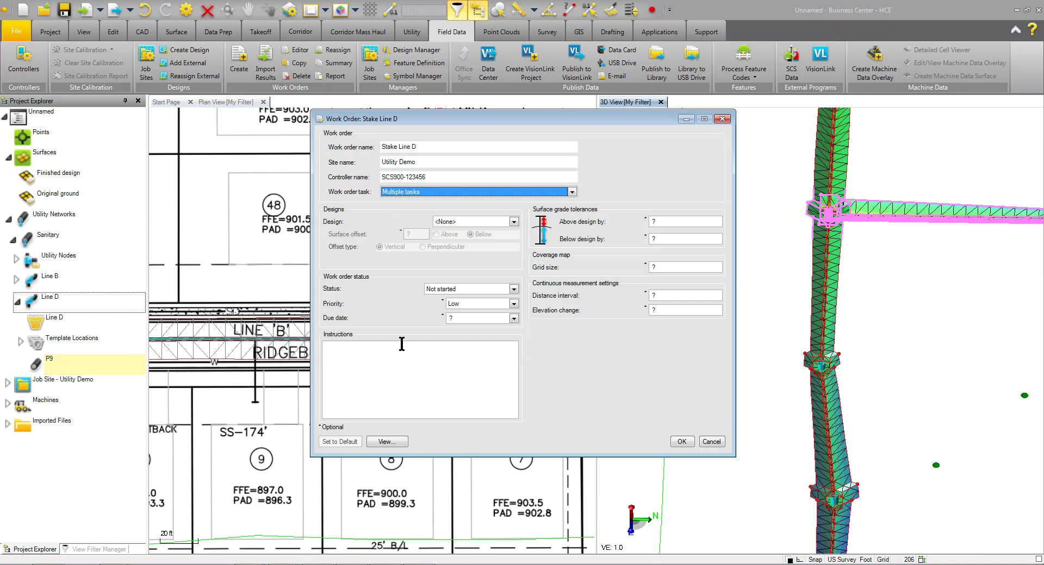
- Assign the Line D design to the Stake Line D work order and save it
left_click(506, 222)
left_click(487, 222)
left_click(478, 253)
left_click(682, 442)
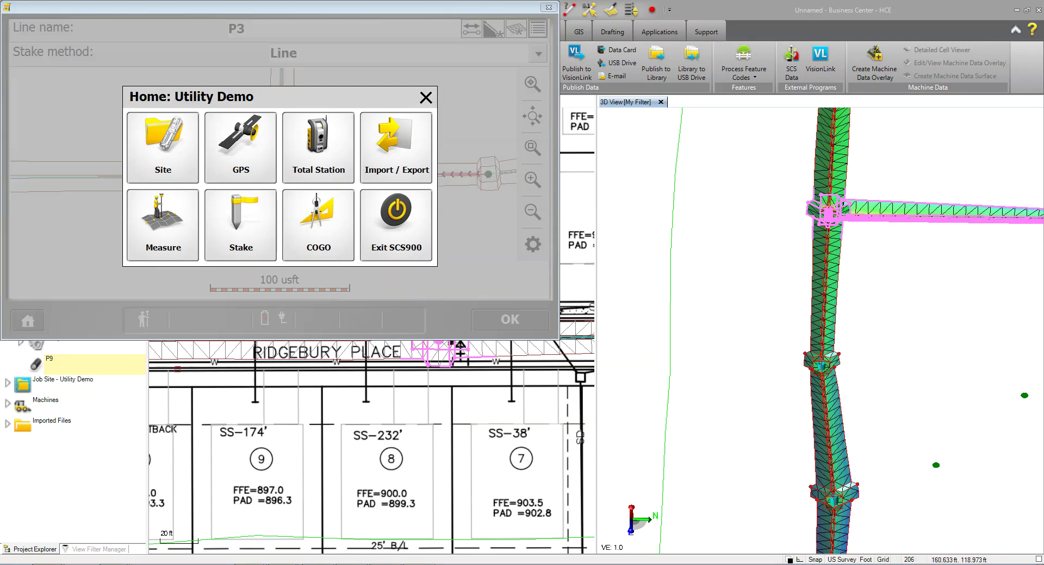
- Switch to SCS900 and open the Utility Demo site with work order Stakeout Line B and design Line B
left_click(151, 169)
left_click(218, 173)
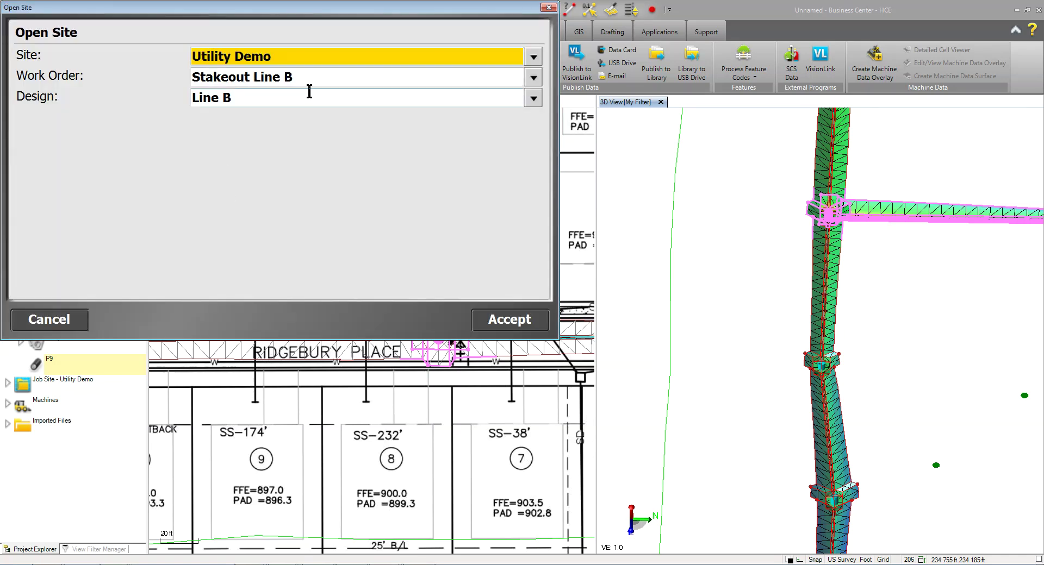
left_click(532, 77)
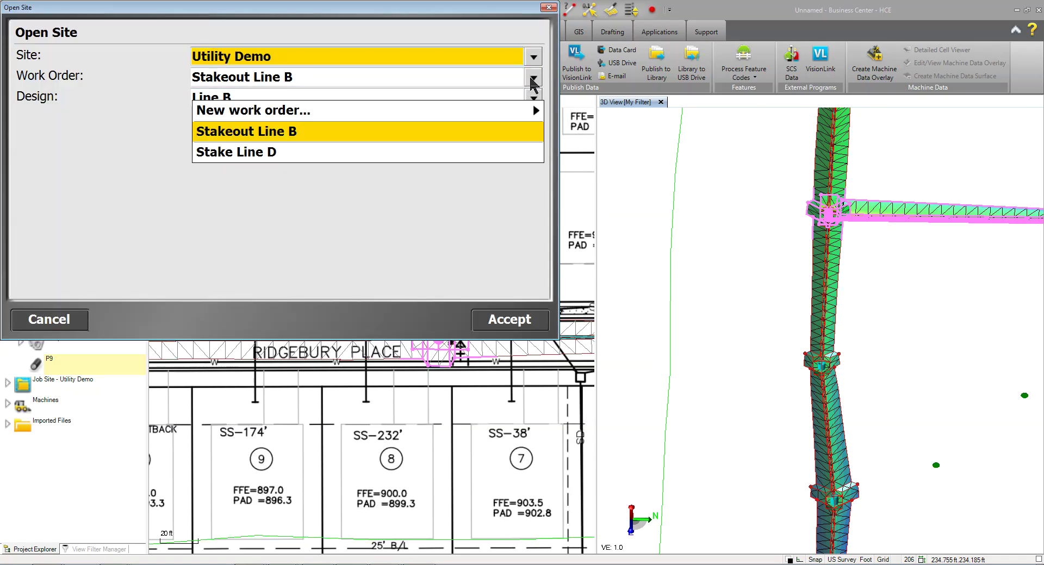
left_click(266, 135)
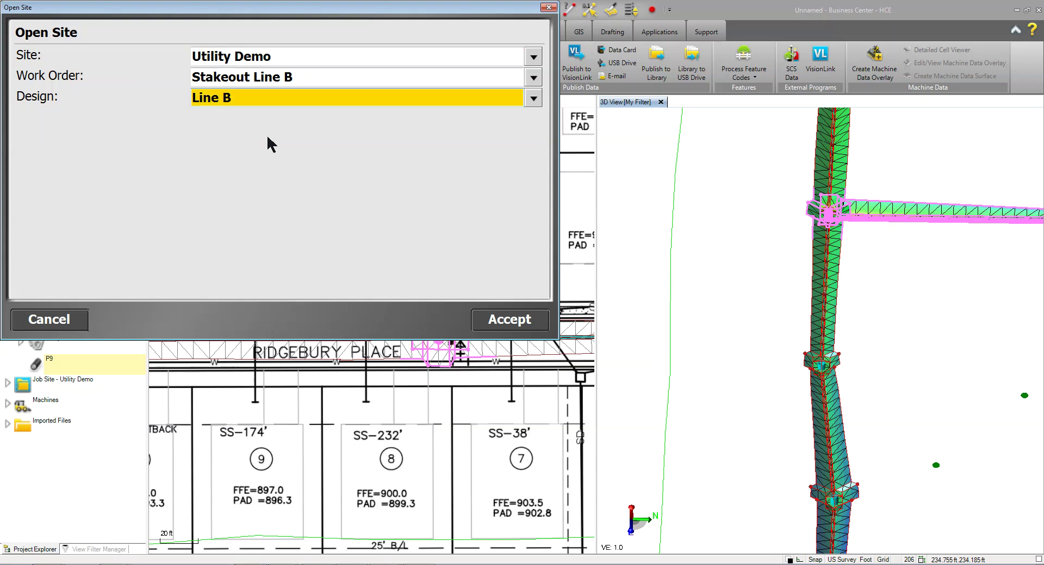
left_click(492, 320)
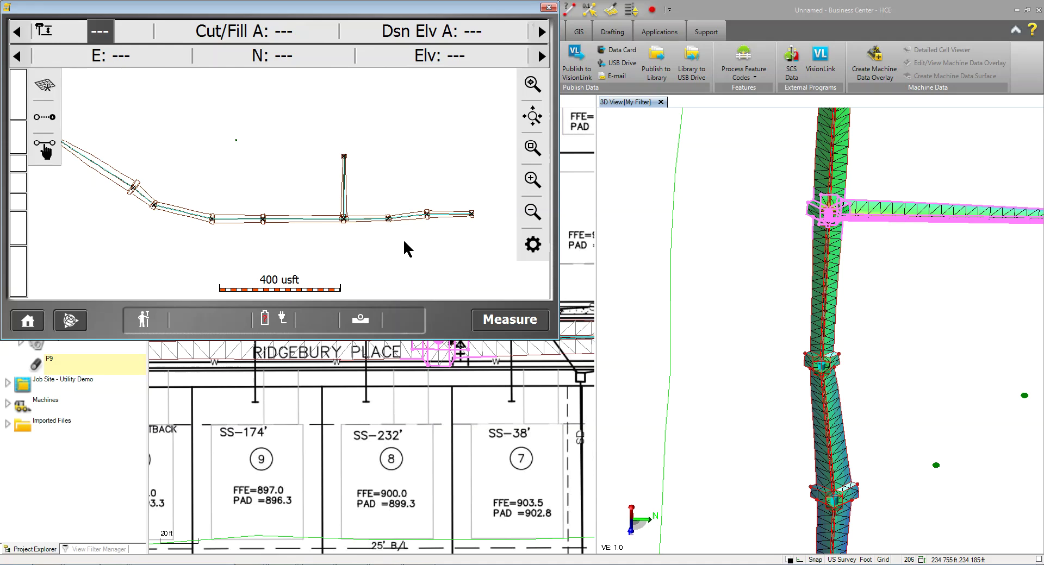
- Bring the second-to-last manhole at the east end of Line B into close view and start object staking
left_click(532, 148)
left_click_drag(398, 200, 461, 231)
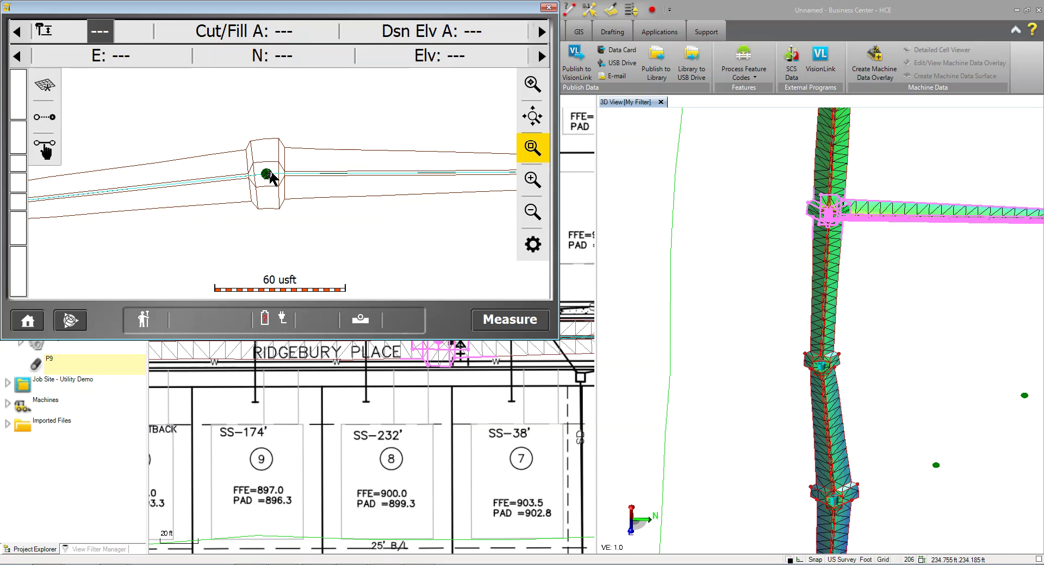
left_click(529, 149)
left_click_drag(241, 159, 312, 211)
left_click(533, 148)
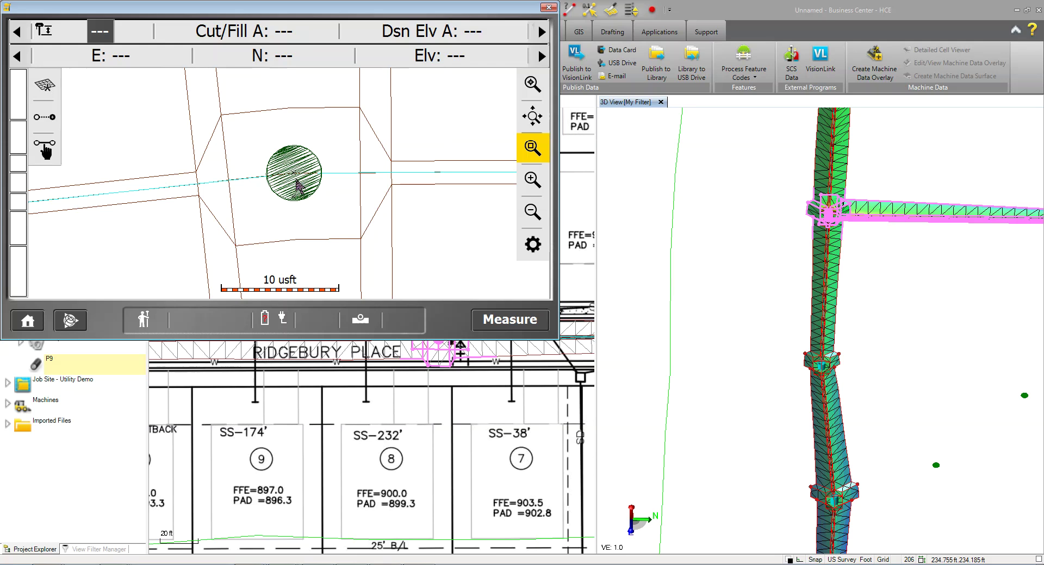
left_click(28, 321)
left_click(244, 254)
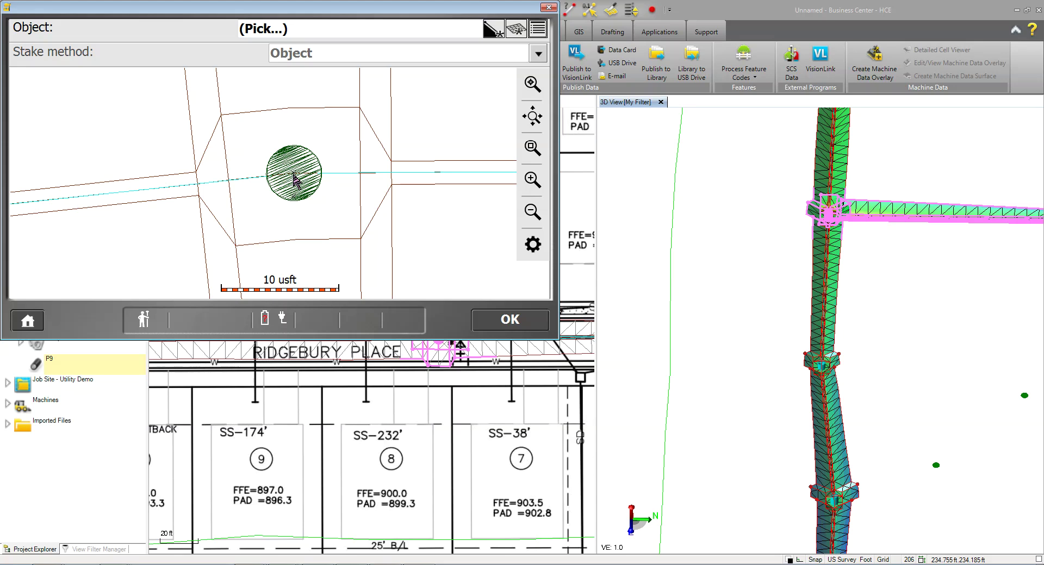
left_click(294, 179)
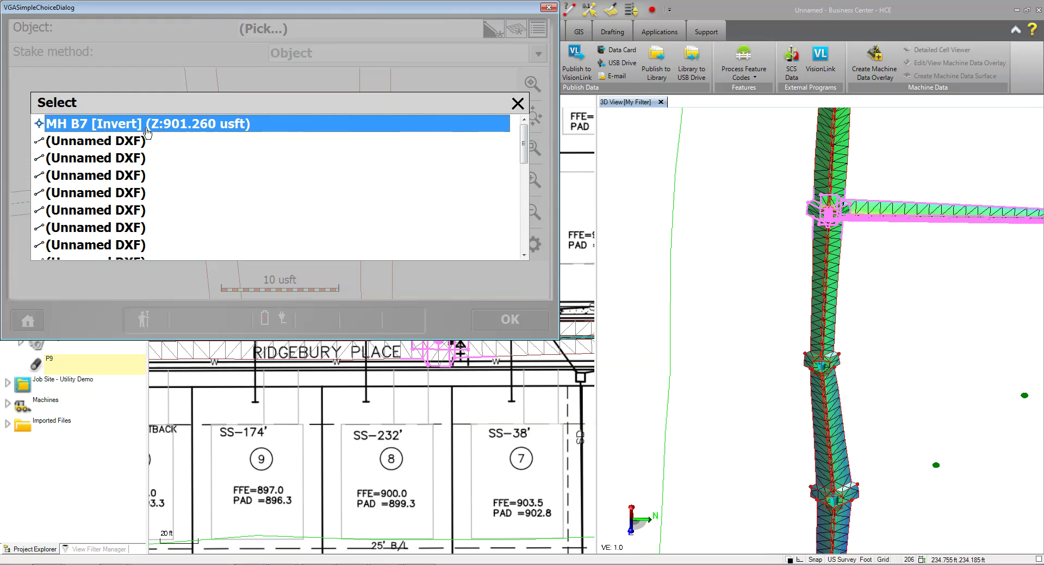
left_click(518, 102)
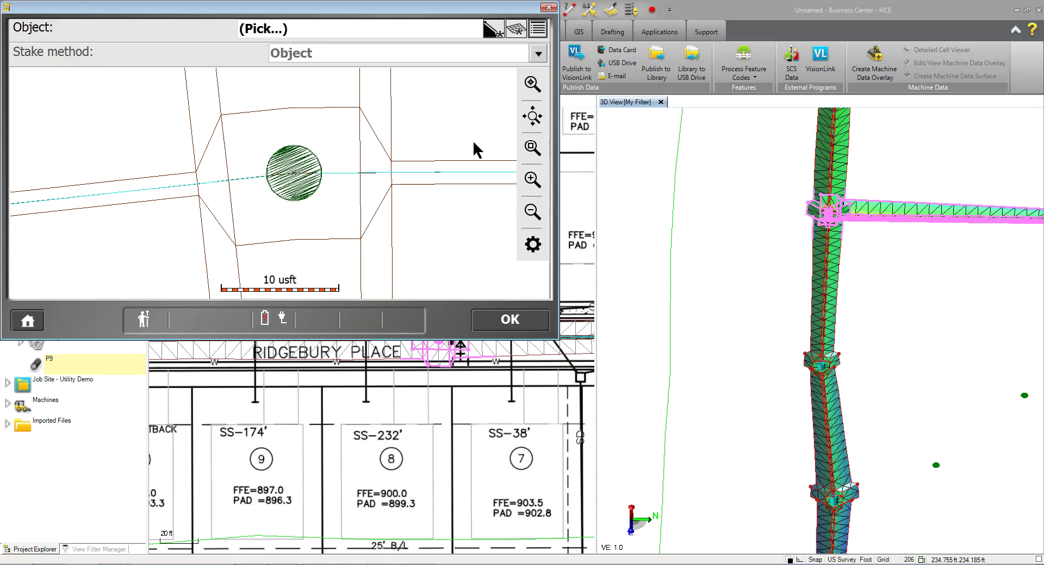
left_click(510, 320)
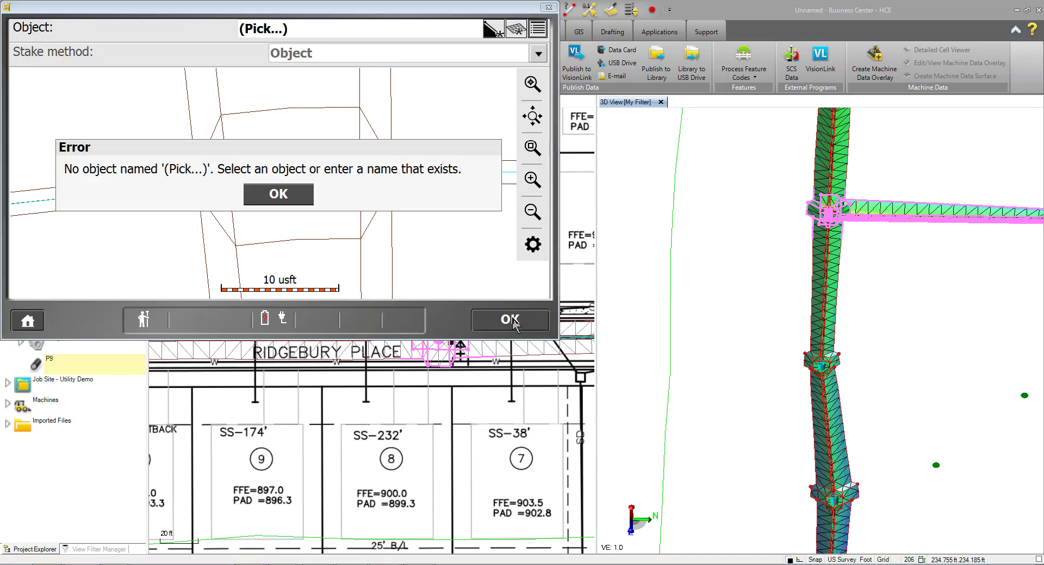
left_click(282, 192)
- Select the MH B7 [Invert] point at the manhole and start staking it with the existing stakeout settings
left_click(284, 177)
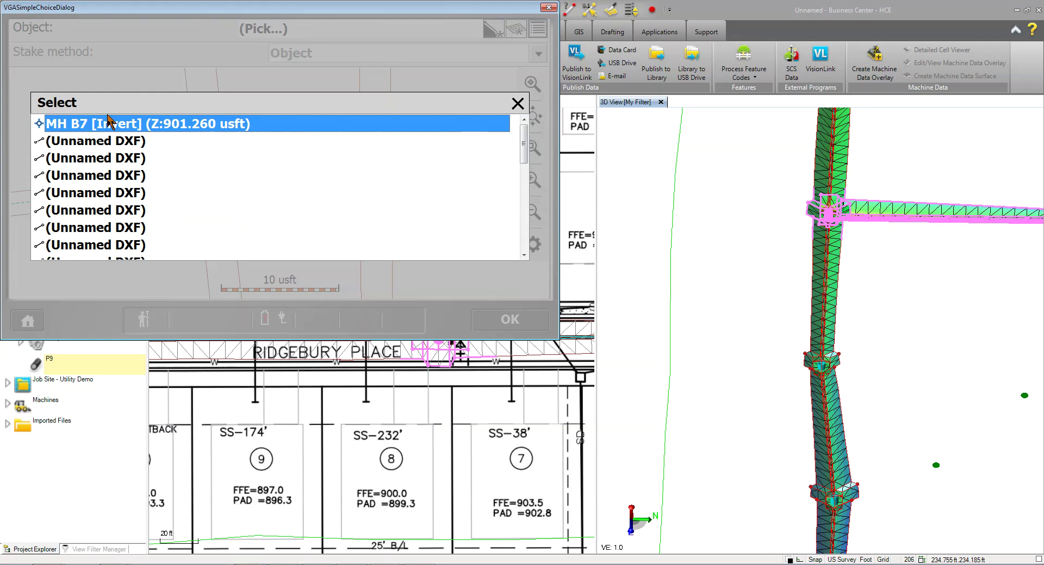
left_click(413, 130)
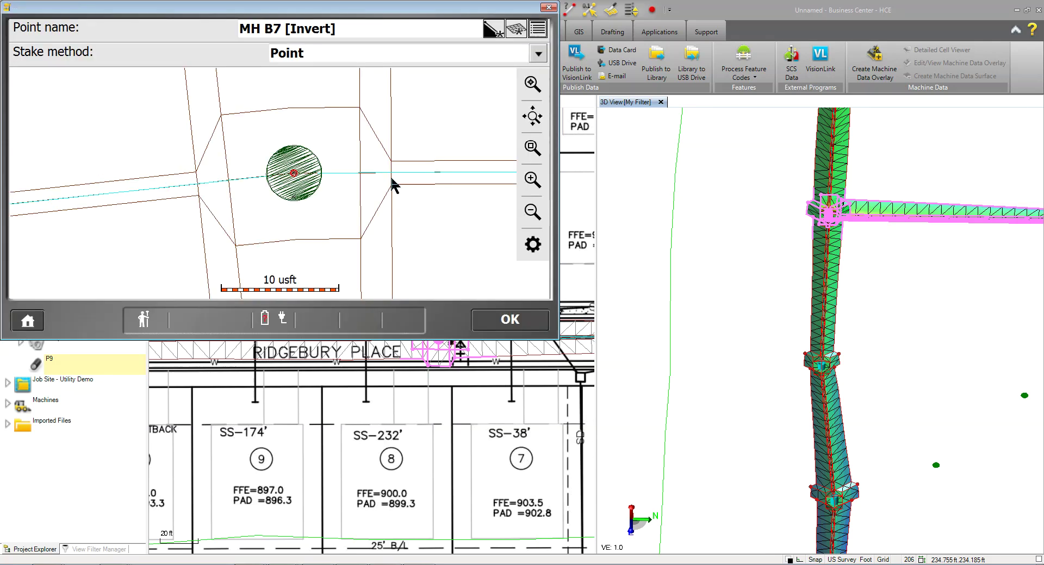
left_click(509, 320)
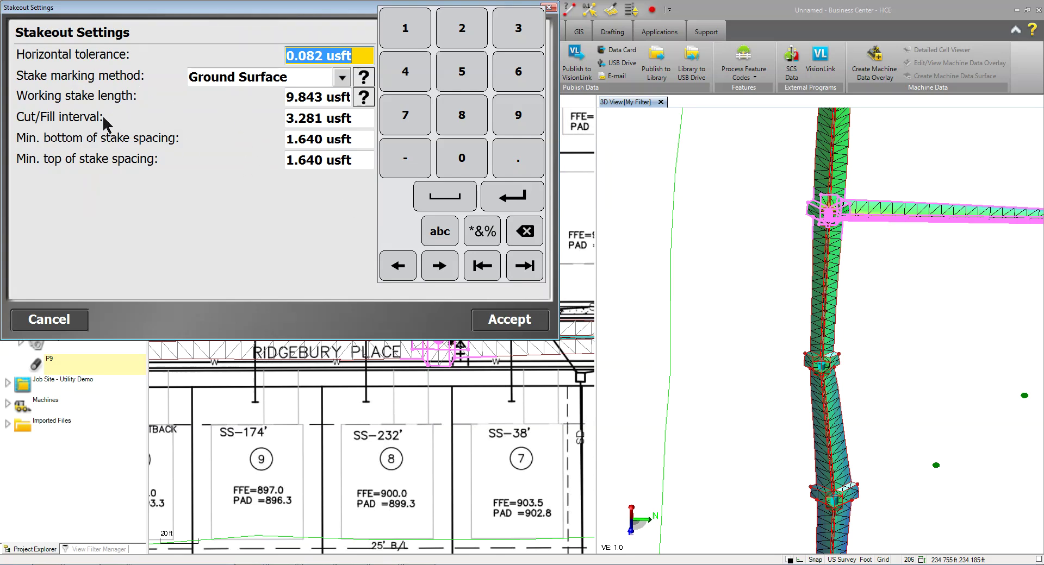
left_click(530, 321)
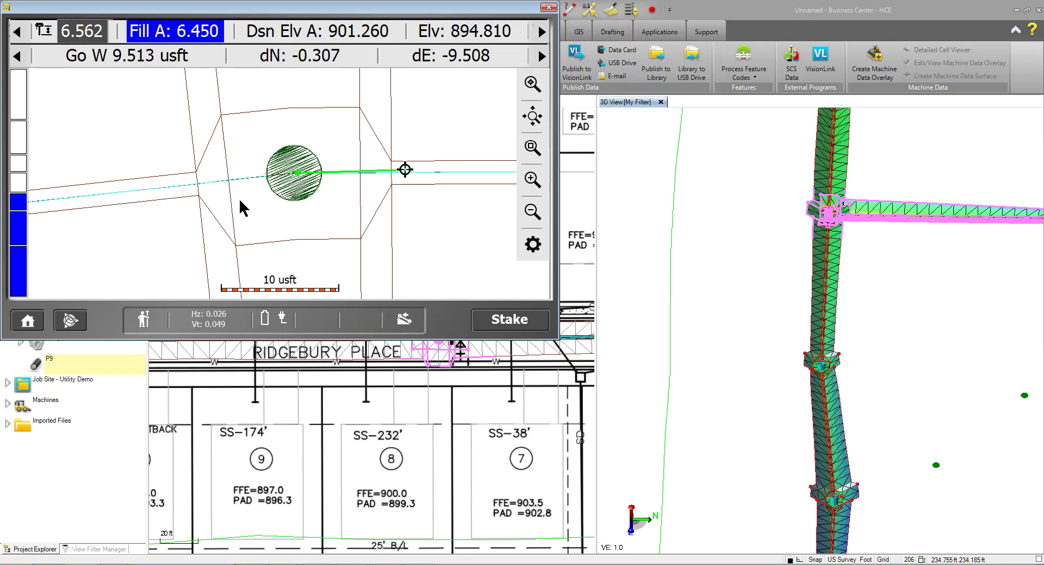
- Return to stake setup, pick pipe line P1 east of the manhole and start staking it with the Line method
left_click(28, 321)
left_click(243, 240)
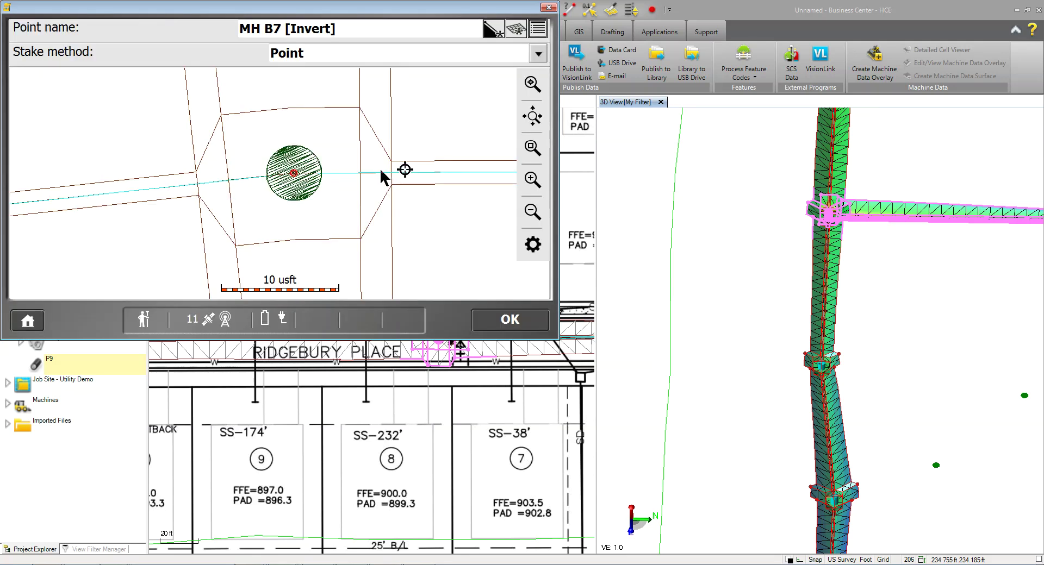
left_click(381, 174)
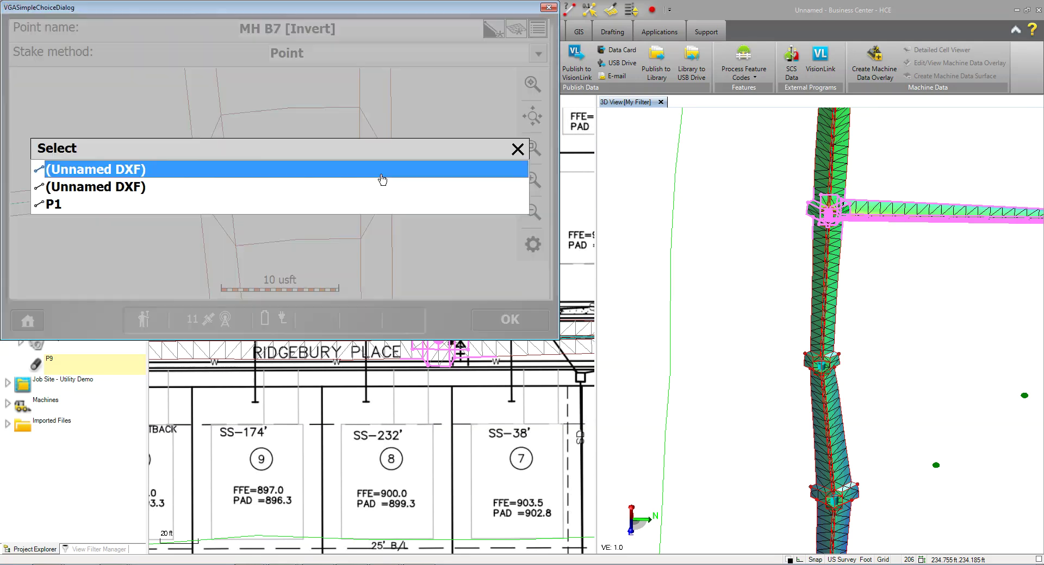
left_click(55, 206)
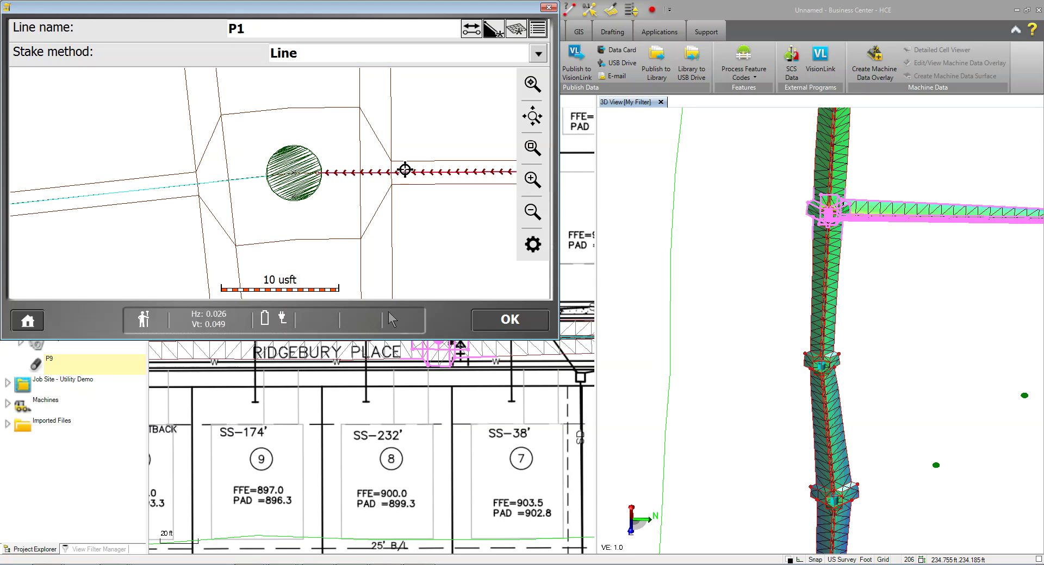
left_click(519, 325)
left_click(509, 321)
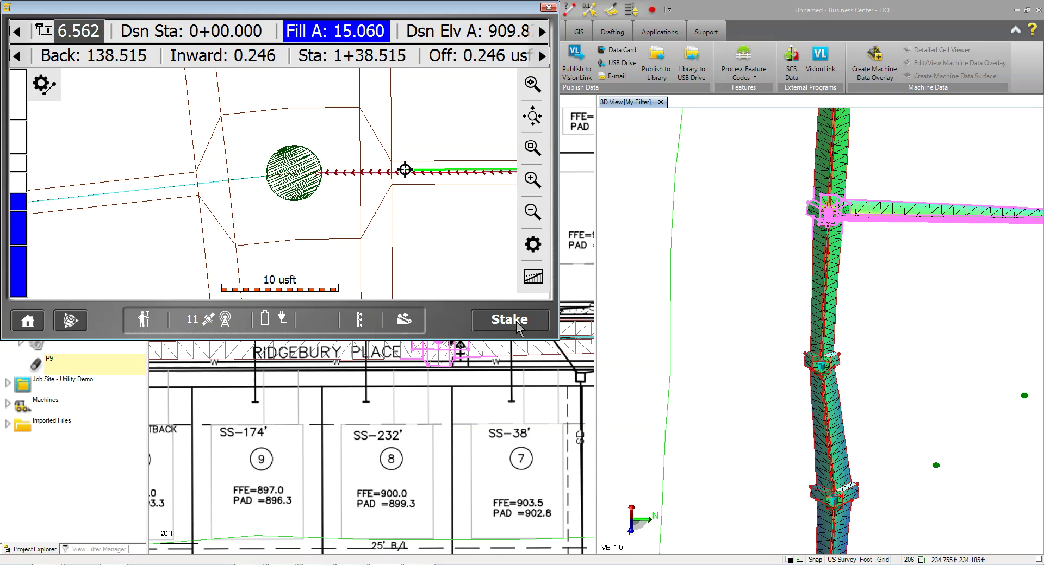